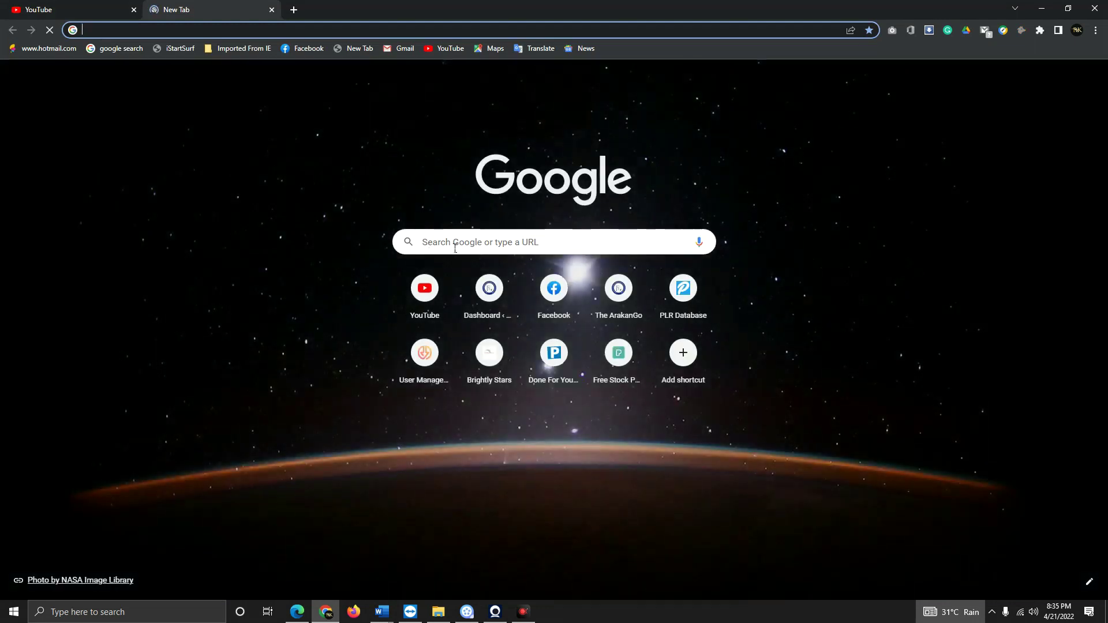
Search Google for "gumroad" and open the official Gumroad website from the results.
left_click(455, 248)
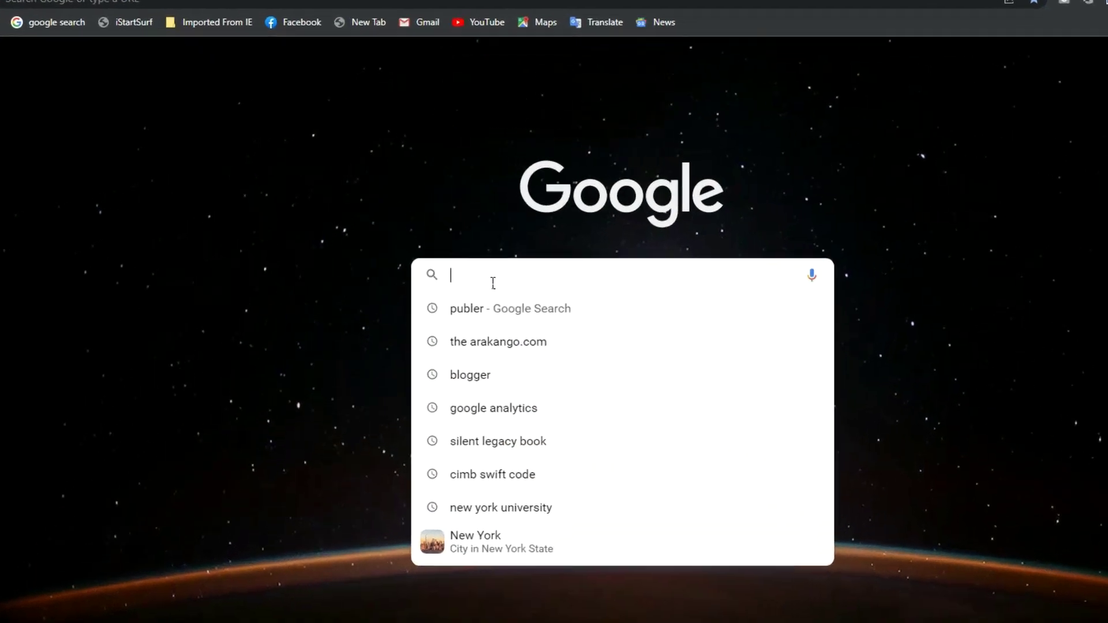
type("Gumr")
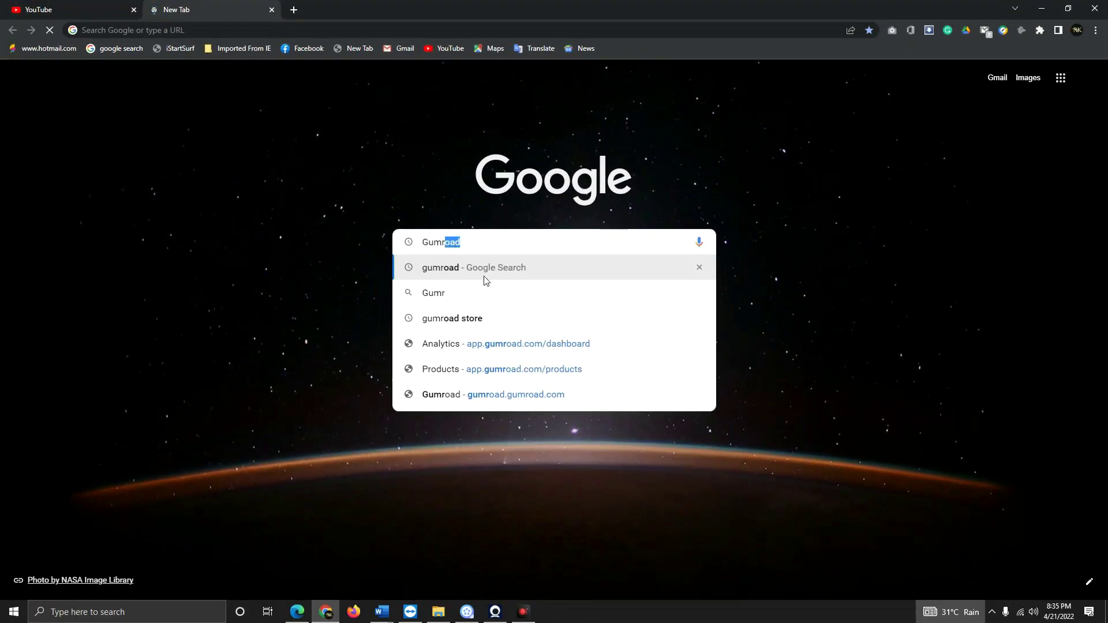
left_click(492, 274)
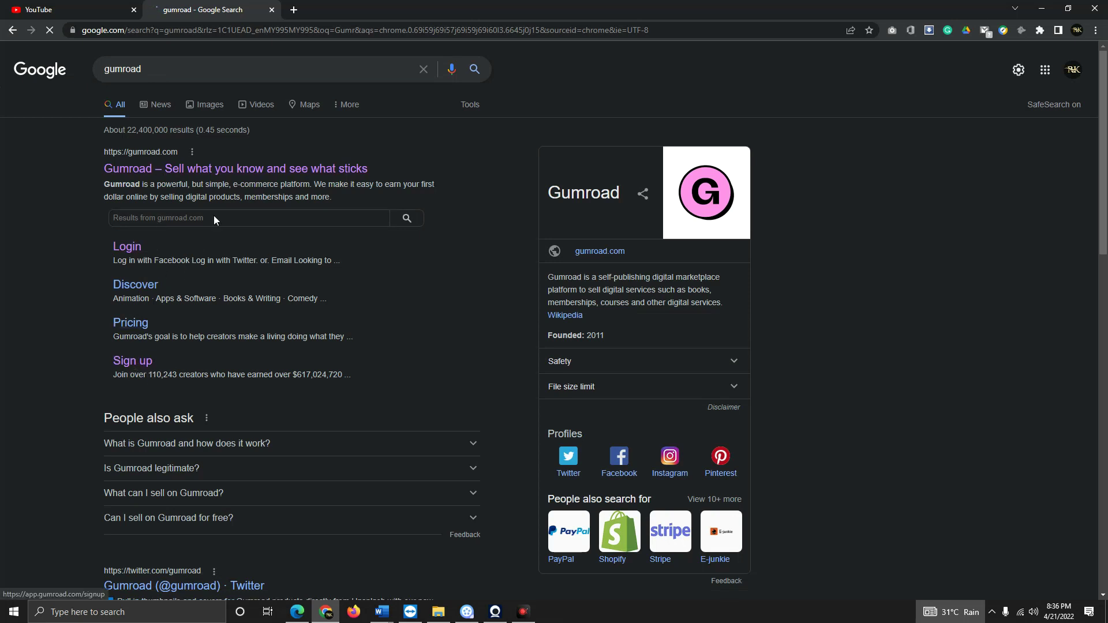
left_click(235, 168)
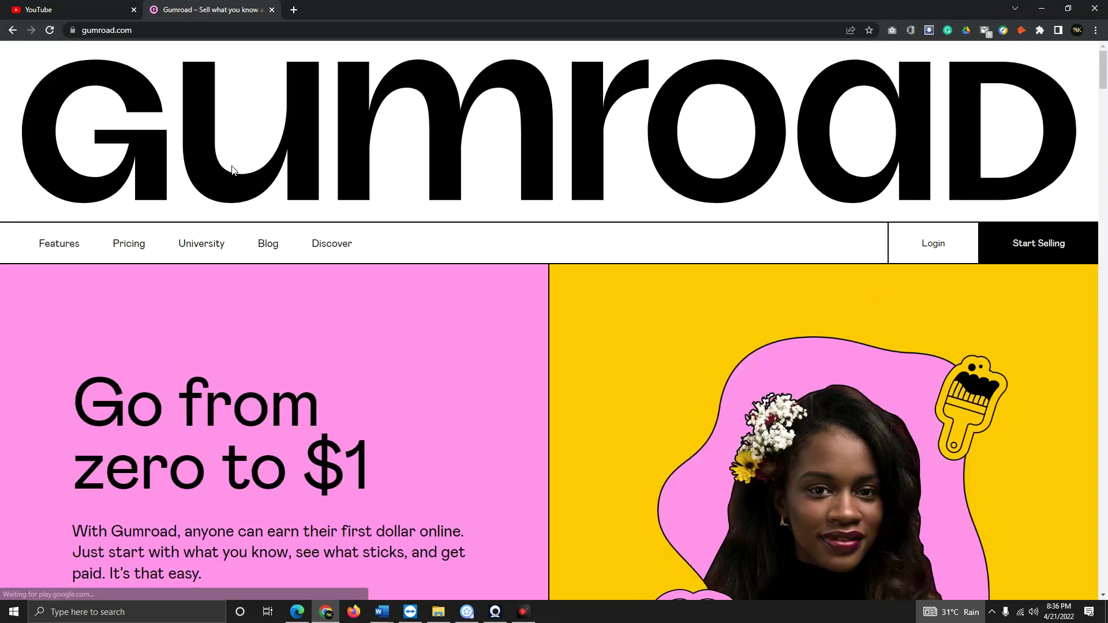
Look over the Gumroad home page and open the seller dashboard.
scroll(212, 313, "down", 2)
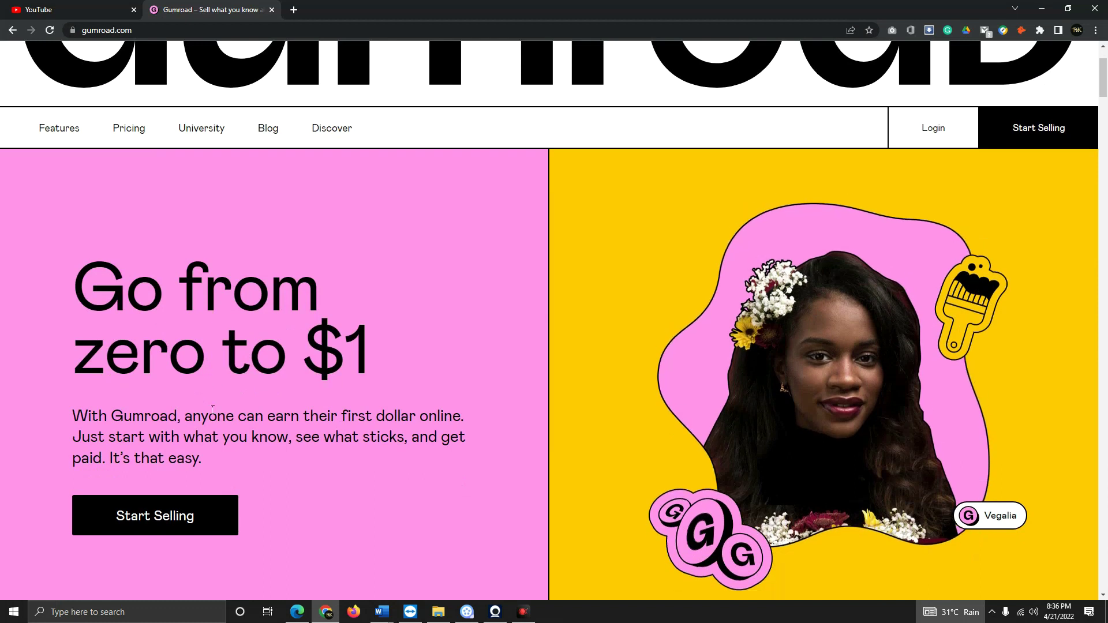
scroll(319, 387, "down", 1)
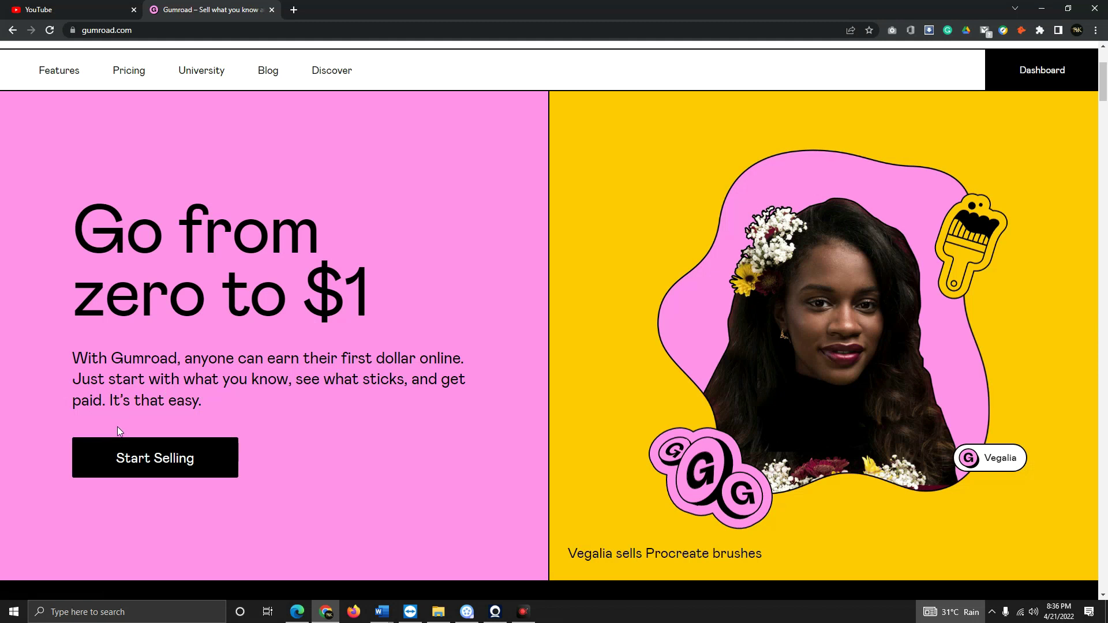
left_click(176, 456)
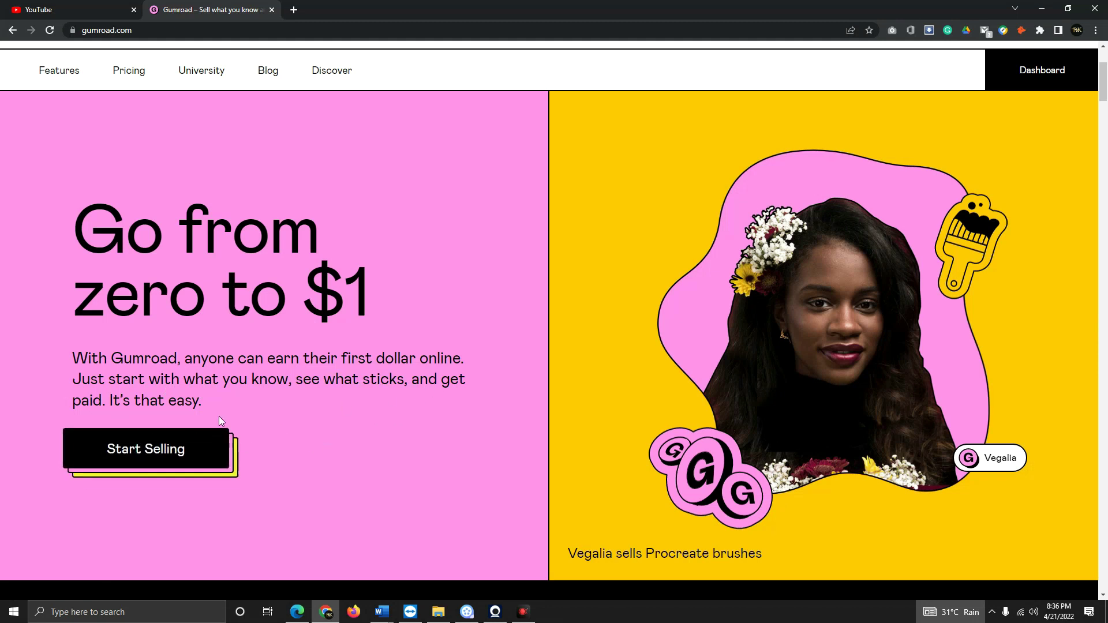
scroll(131, 386, "down", 1)
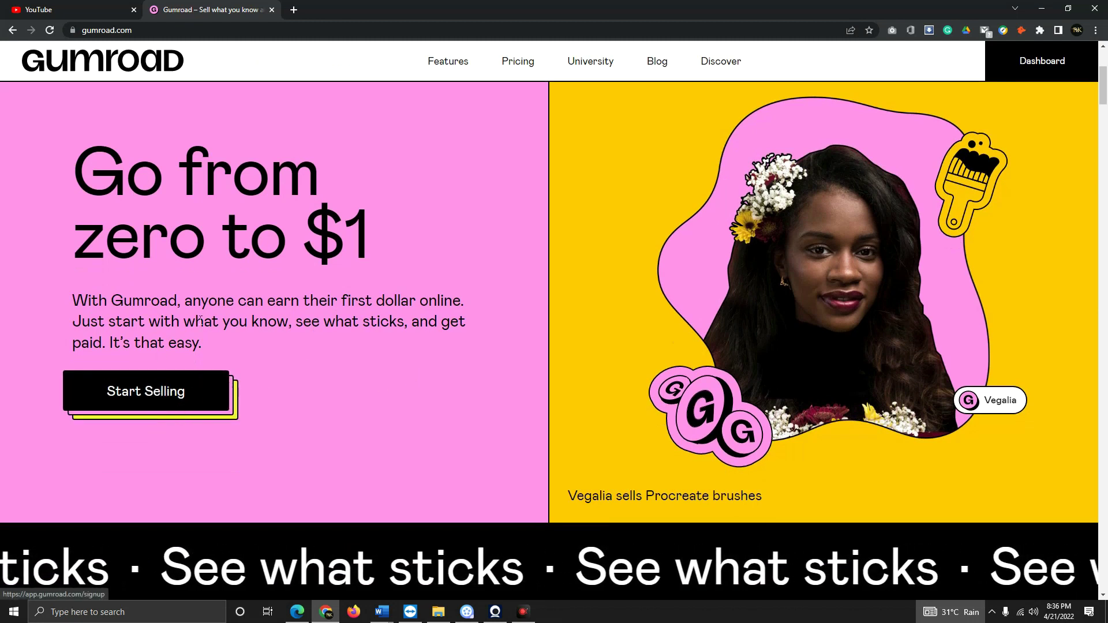
scroll(457, 355, "down", 1)
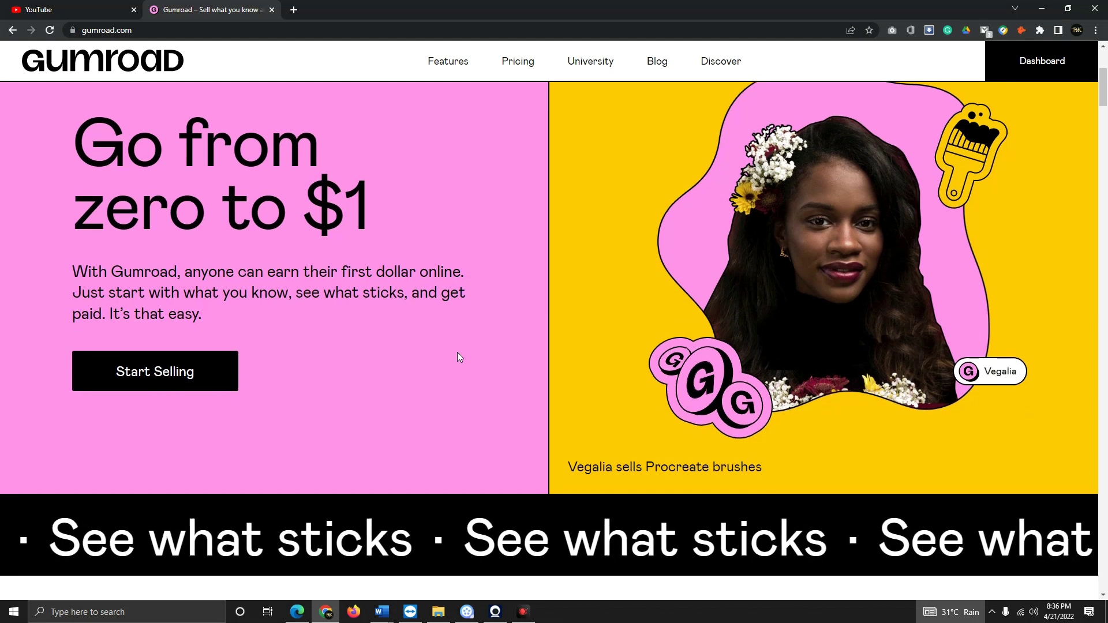
scroll(530, 325, "up", 5)
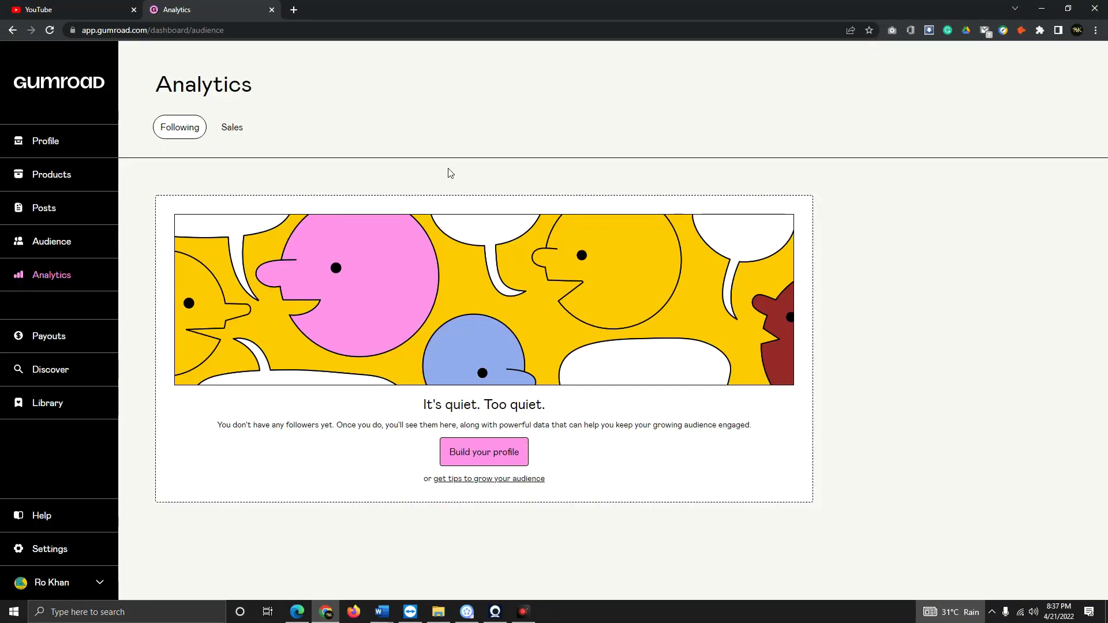
Review the products shown on the seller profile, the product list and the analytics page.
left_click(67, 142)
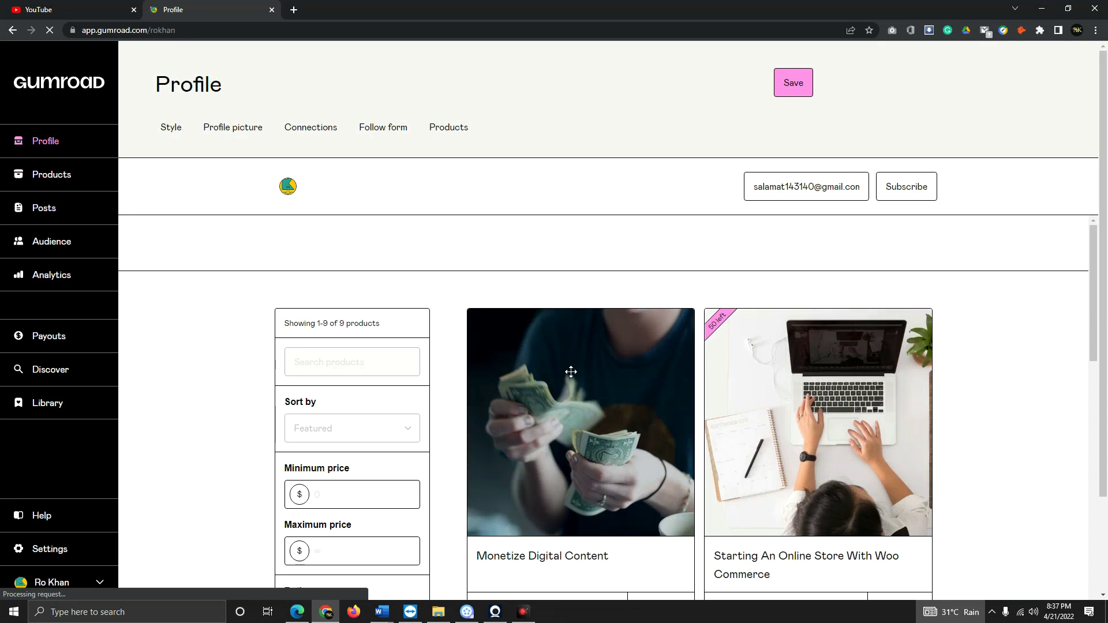
scroll(635, 387, "down", 2)
scroll(684, 404, "down", 1)
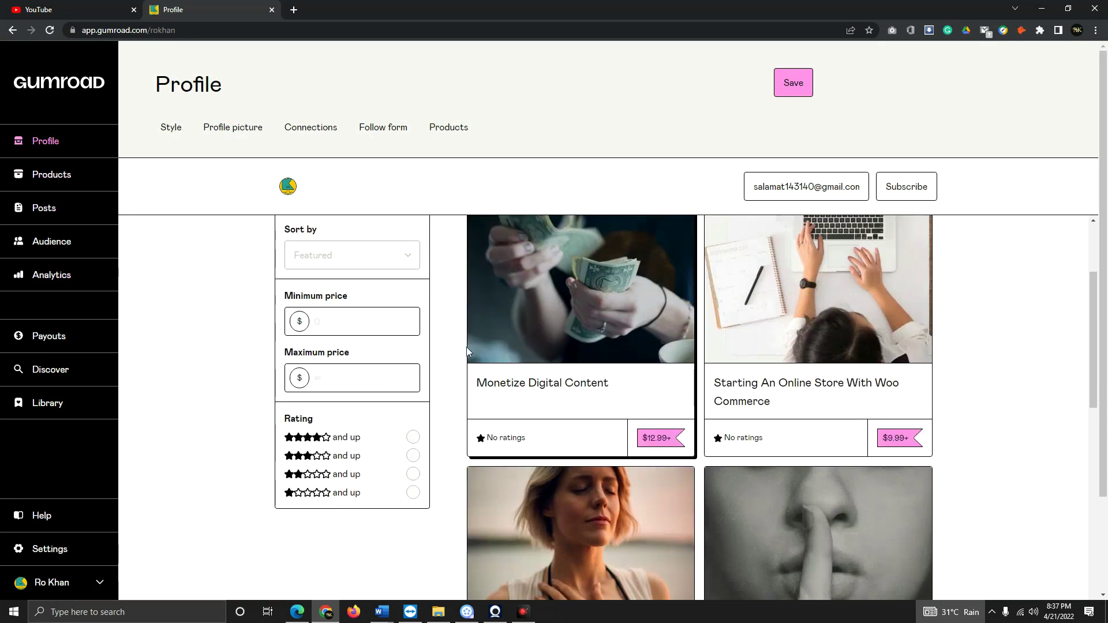
scroll(797, 407, "down", 1)
scroll(797, 407, "down", 3)
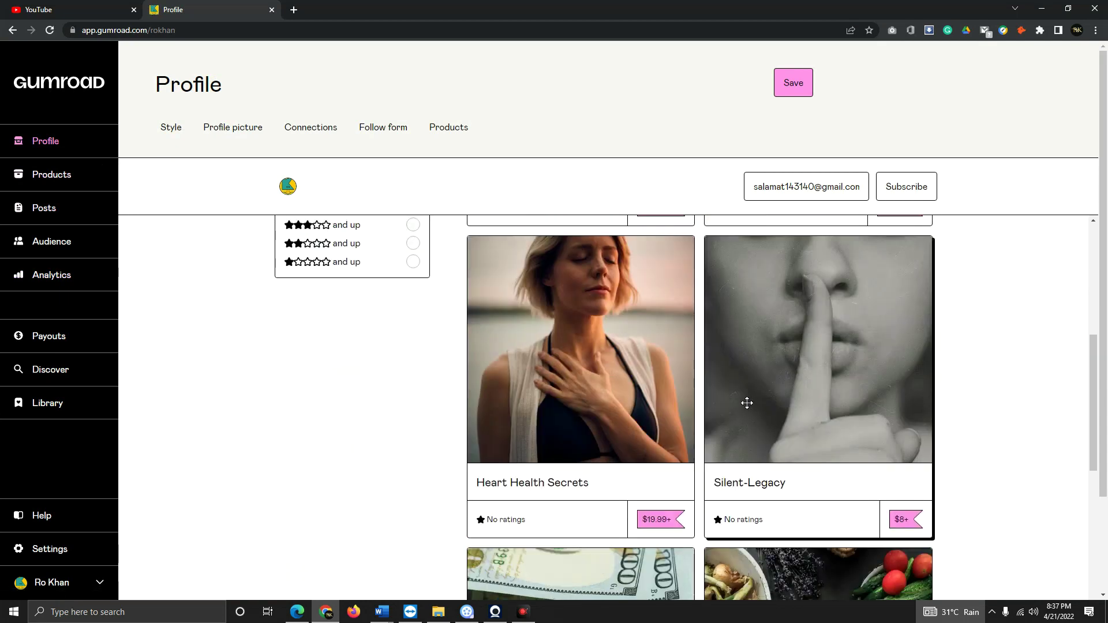
left_click(56, 181)
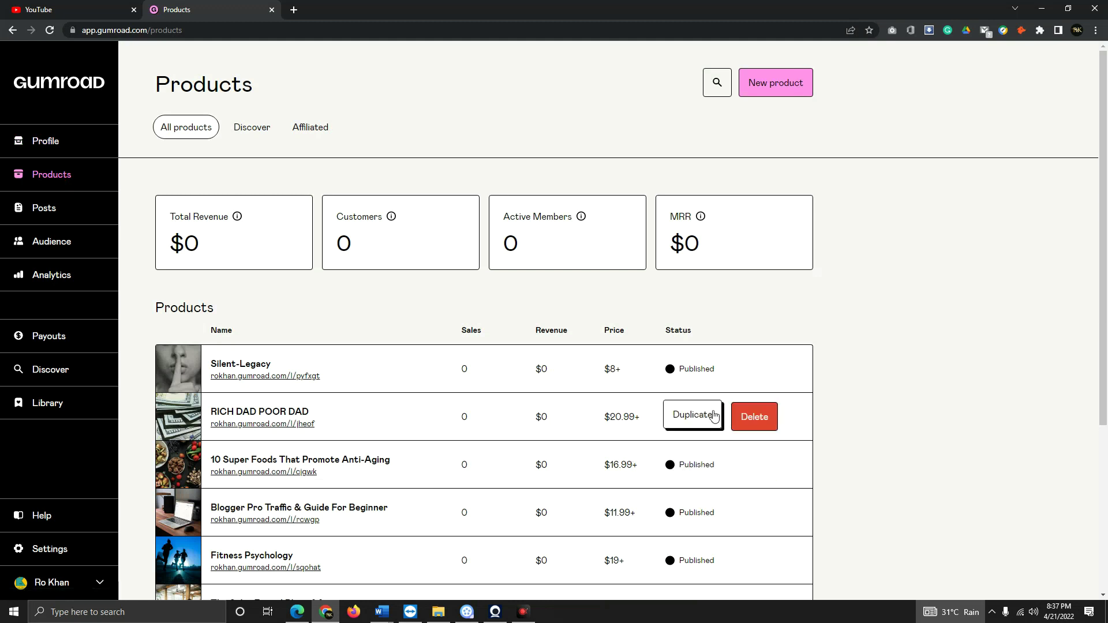
left_click(61, 274)
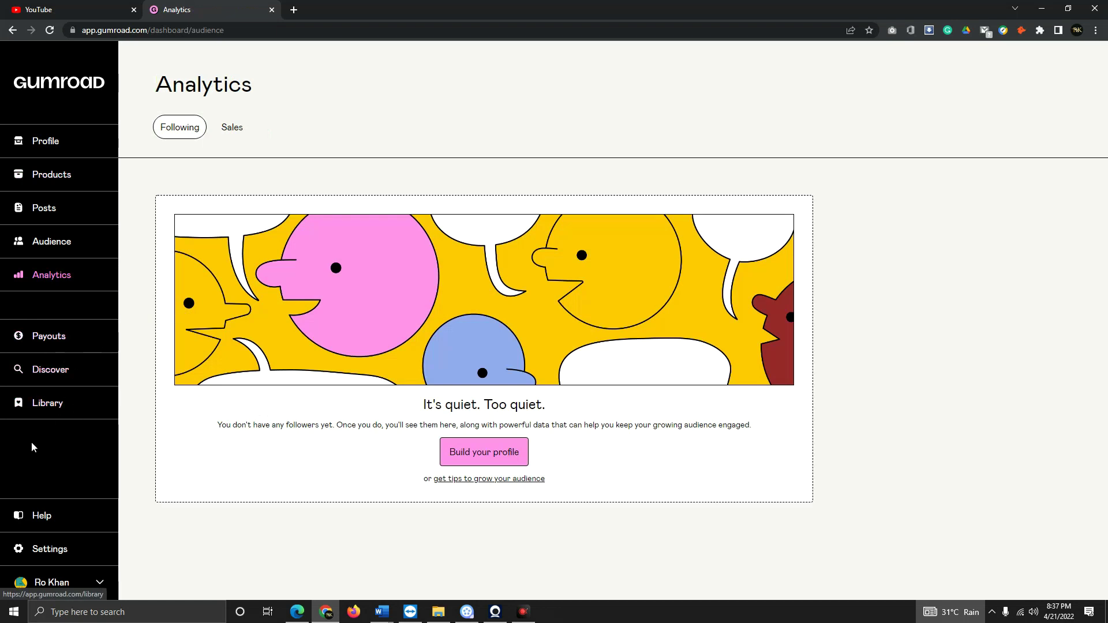
Review the account's general, payout and payment settings.
left_click(61, 554)
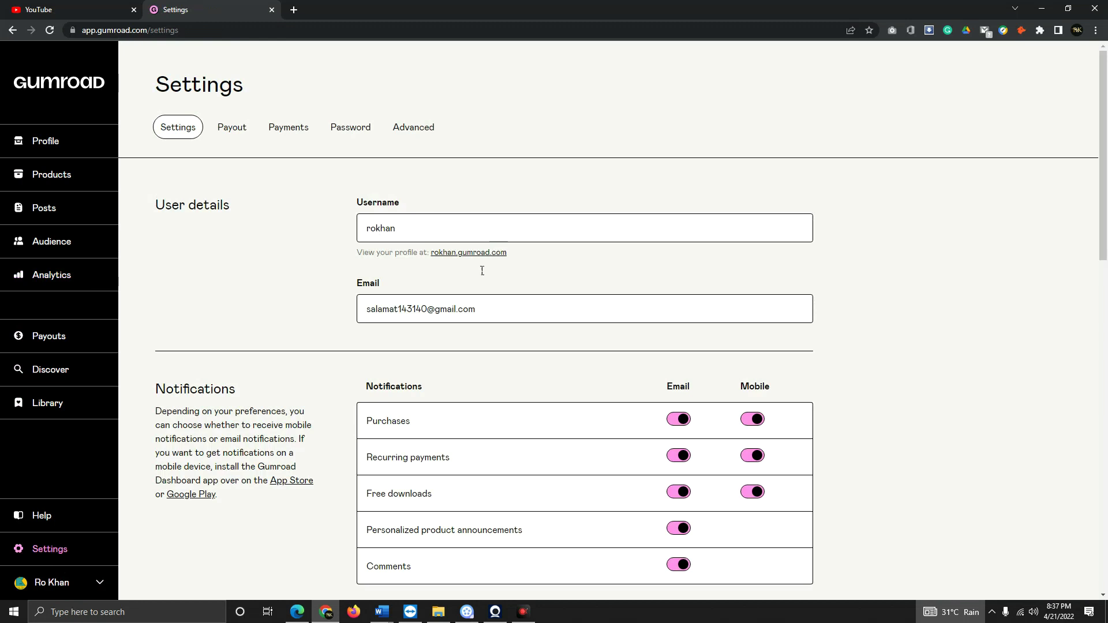
scroll(555, 346, "down", 1)
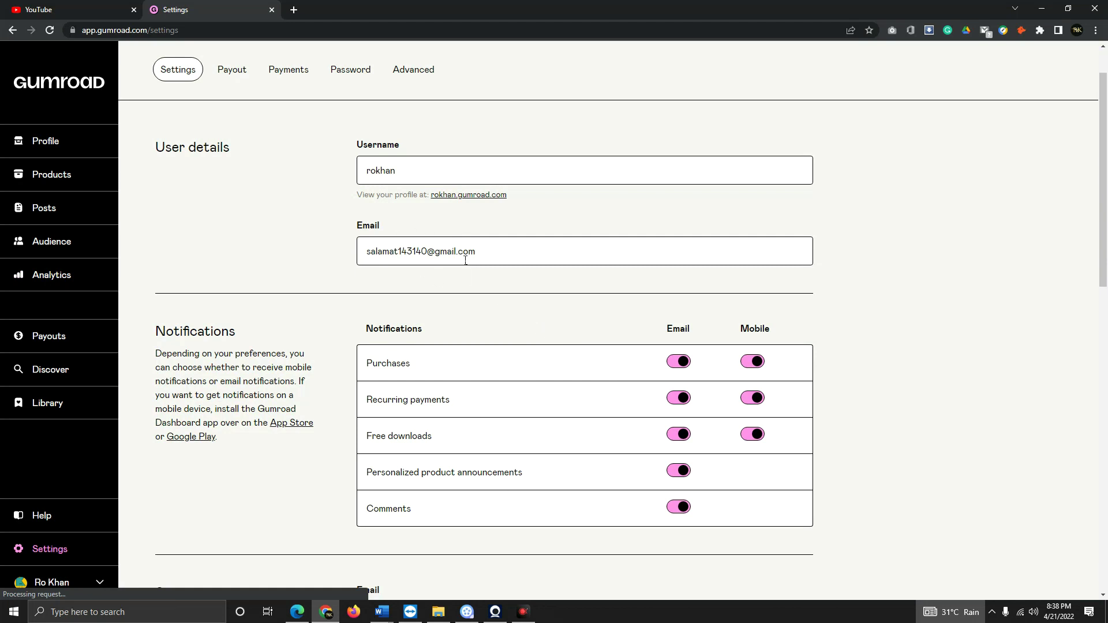
left_click(233, 74)
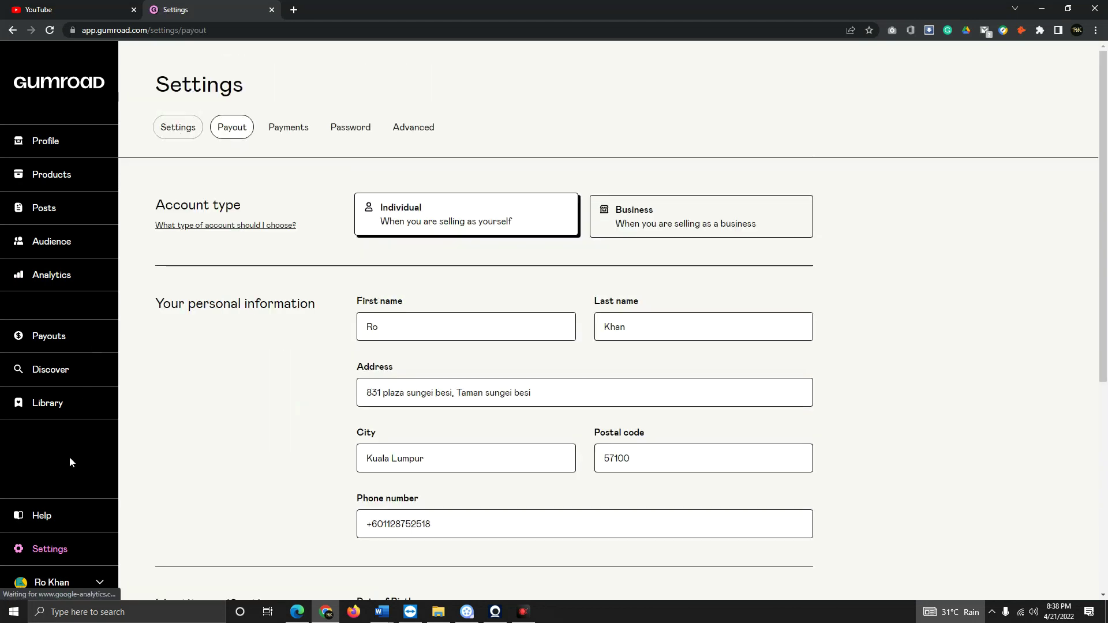
left_click(299, 134)
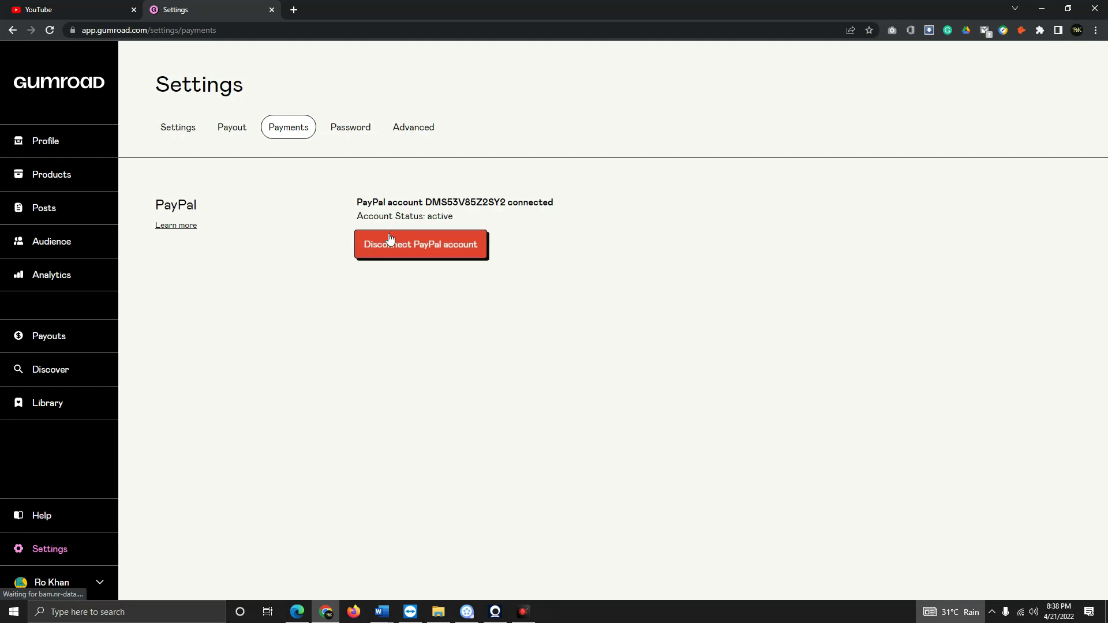
Return to the product list and start a new product.
left_click(77, 187)
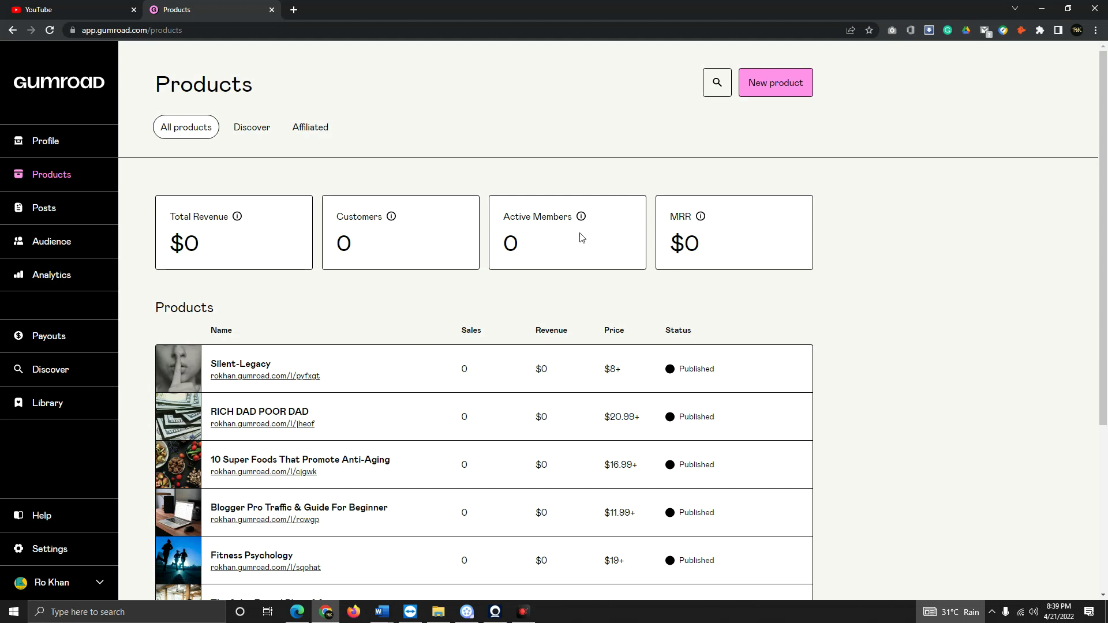
scroll(618, 284, "down", 1)
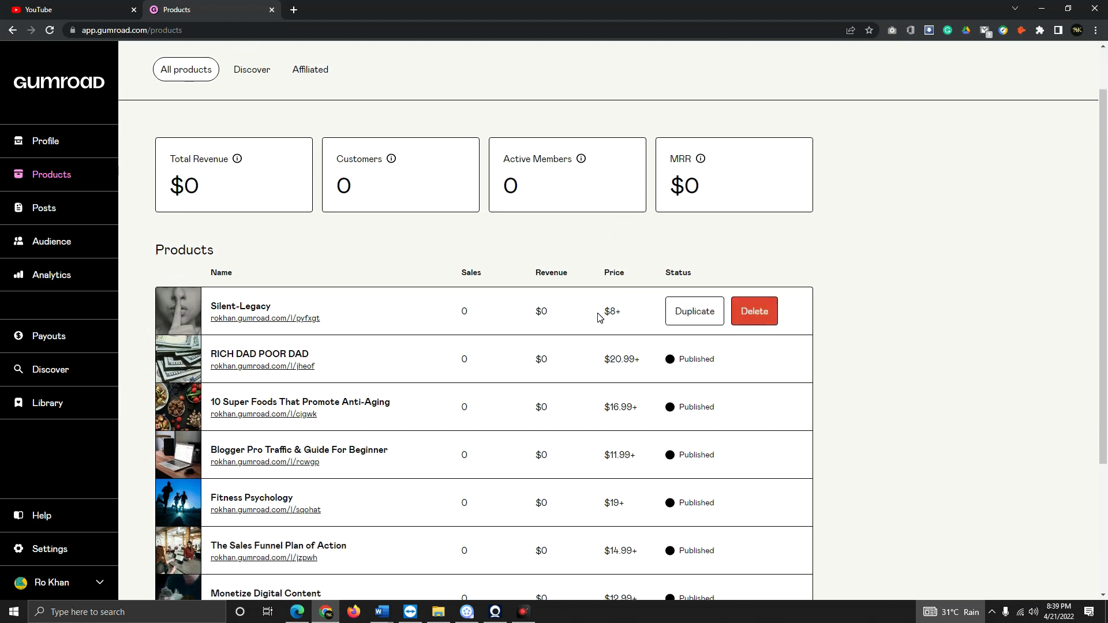
scroll(597, 317, "up", 1)
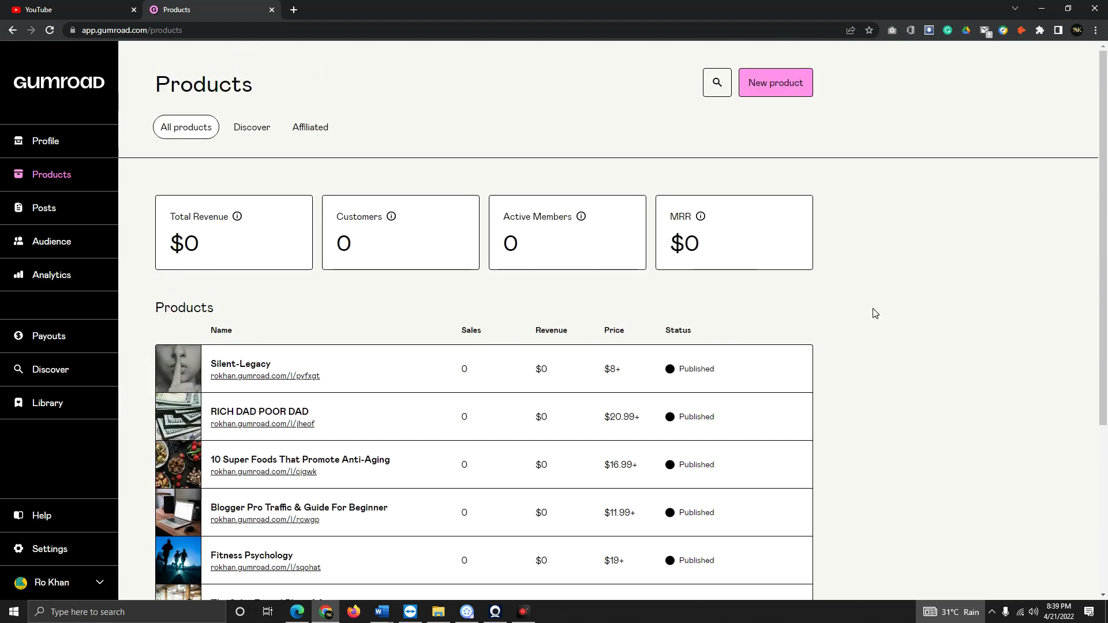
mouse_move(631, 376)
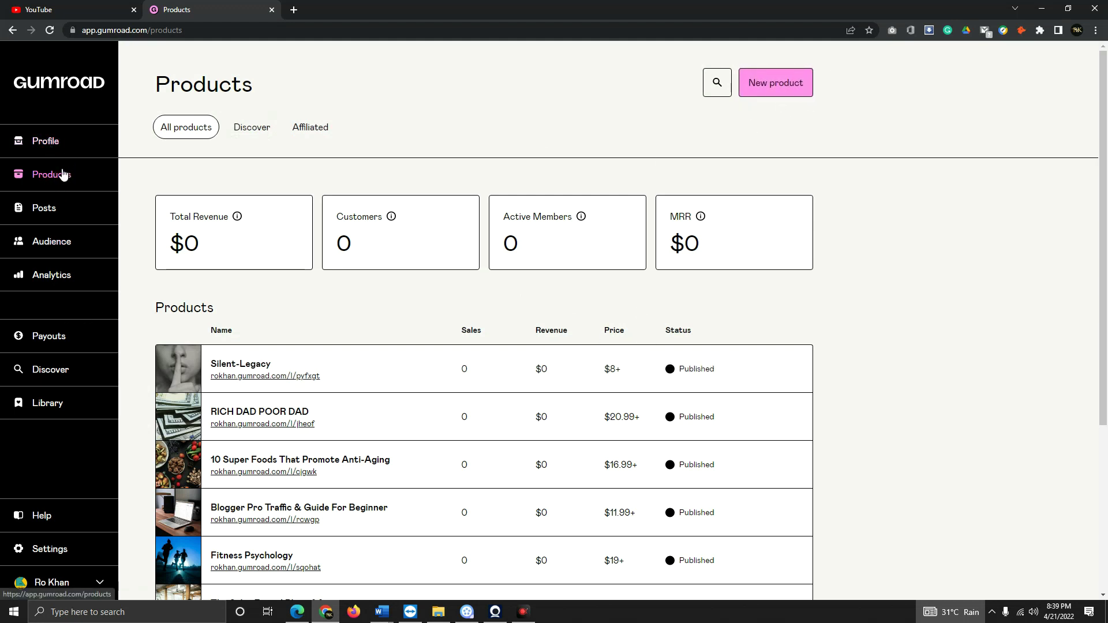
left_click(788, 82)
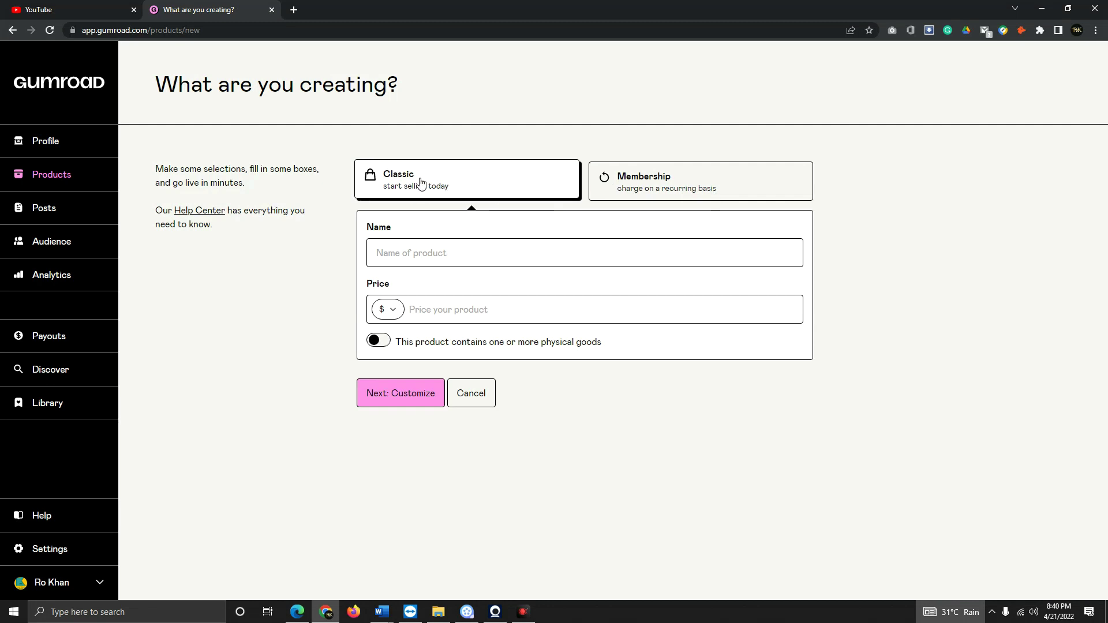
Name the classic product "Heart Health Secrets", price it at $15 and continue to customization.
left_click(424, 253)
left_click(423, 252)
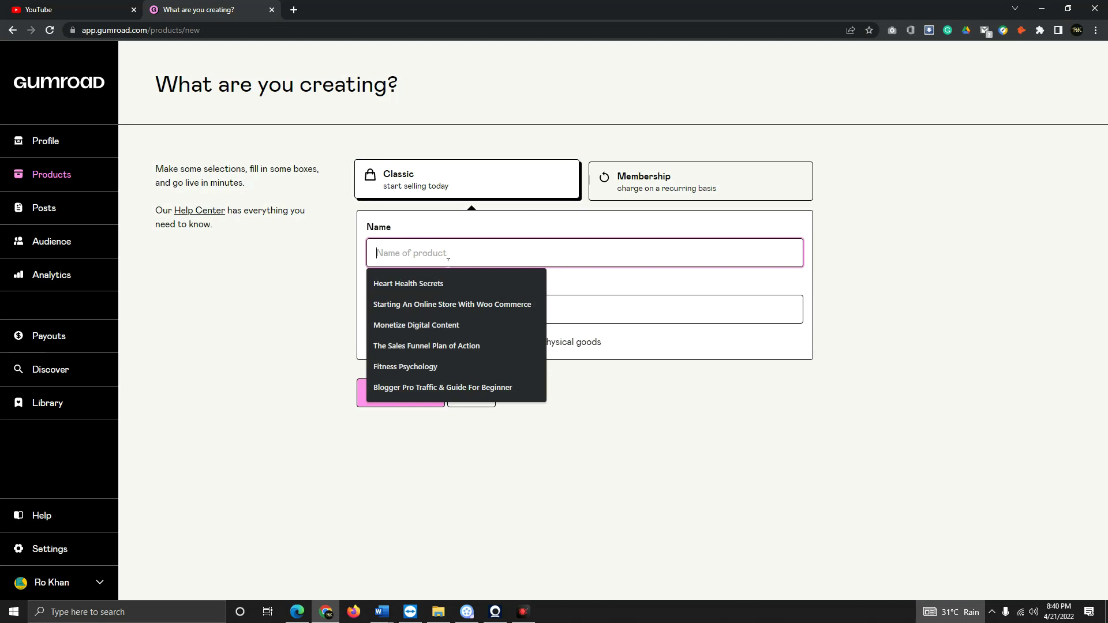
left_click(441, 286)
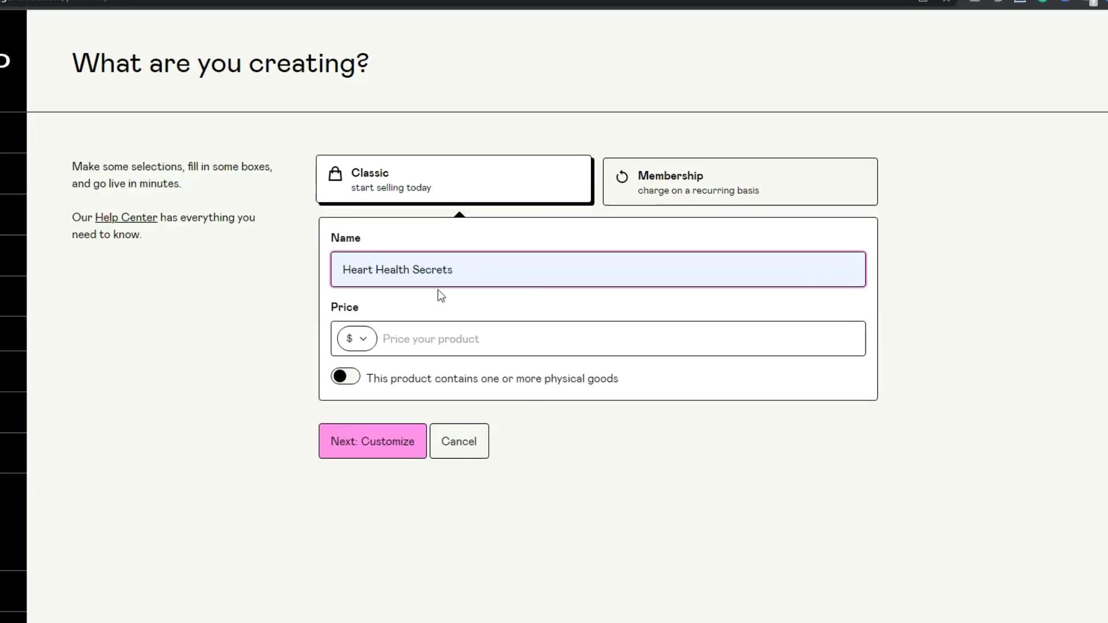
left_click(412, 411)
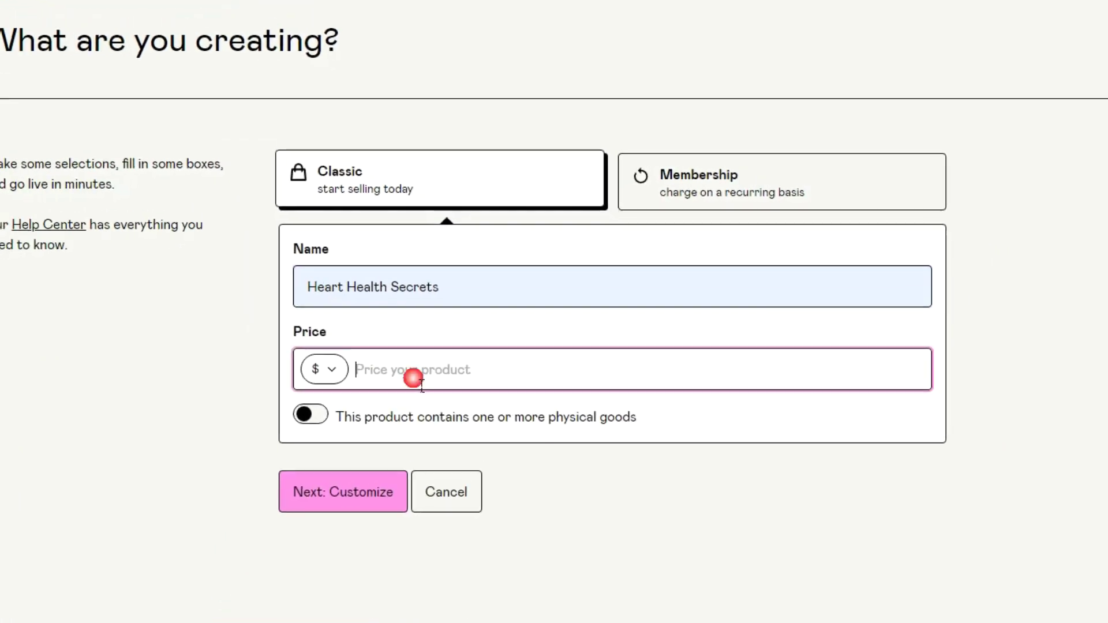
type("1")
type("5")
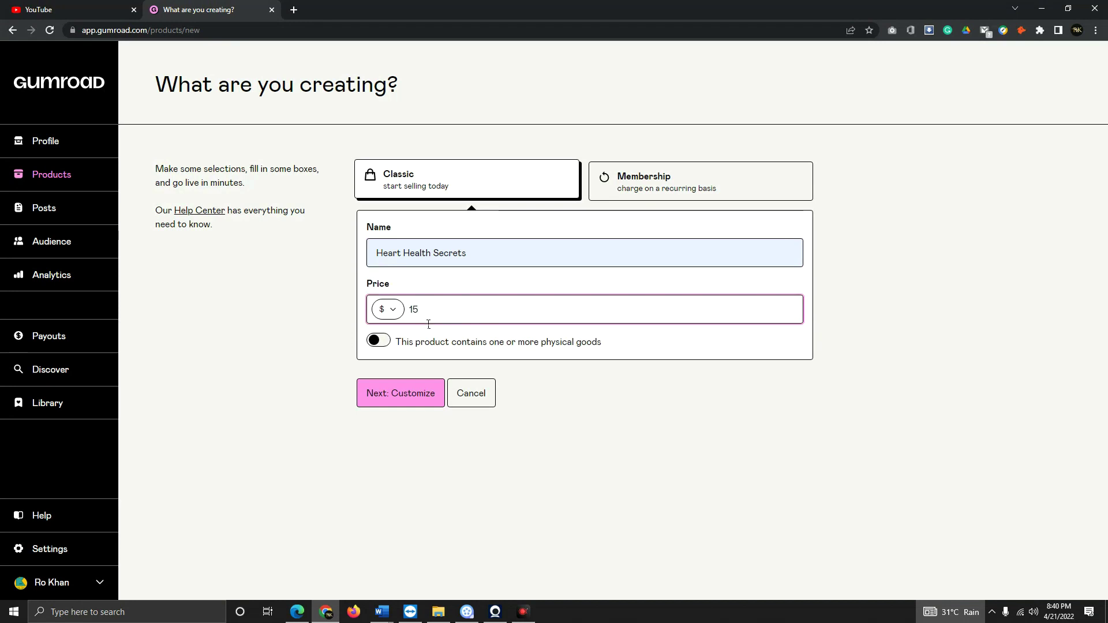
left_click(413, 398)
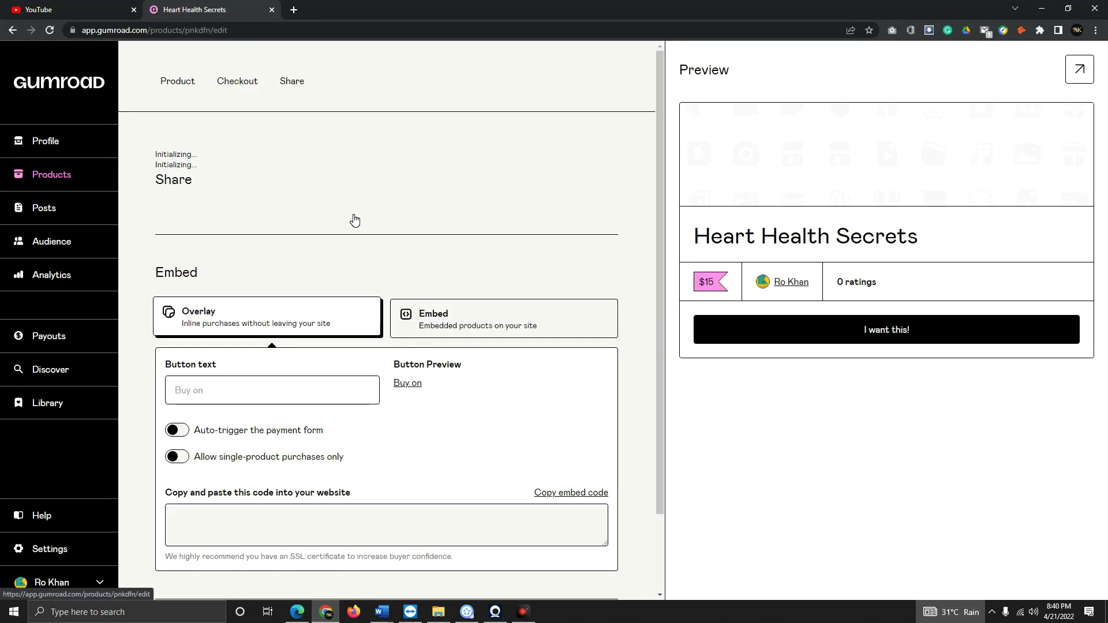
Fill the product description with a line of filler text starting "hsagfusgdgfff", followed by several blank lines.
left_click(273, 297)
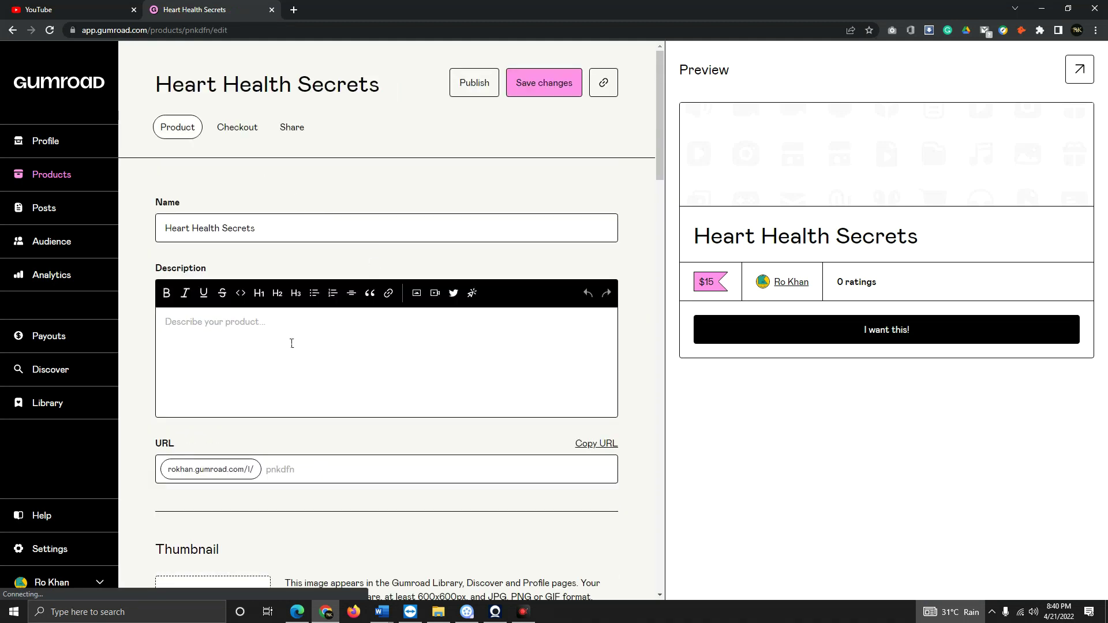
left_click(256, 344)
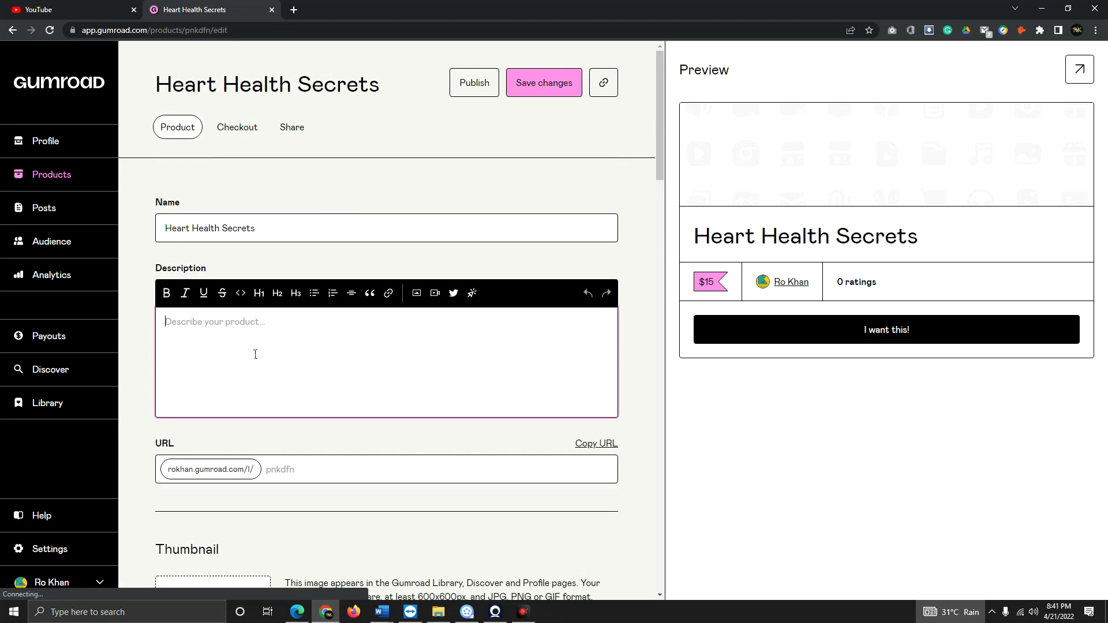
left_click(275, 391)
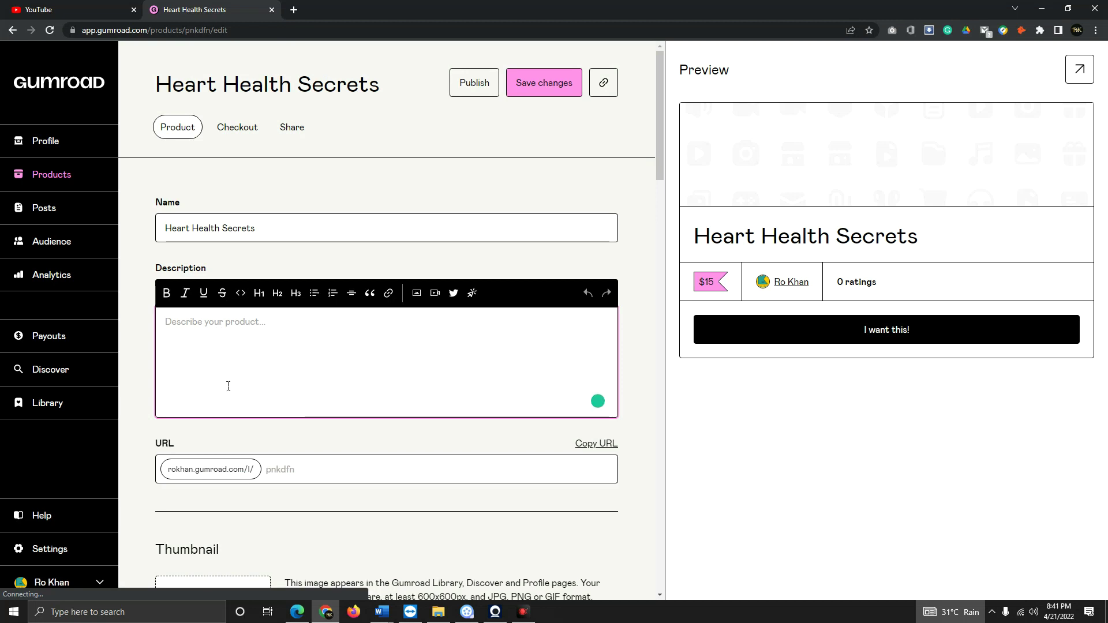
type("hsagfusgdgfff")
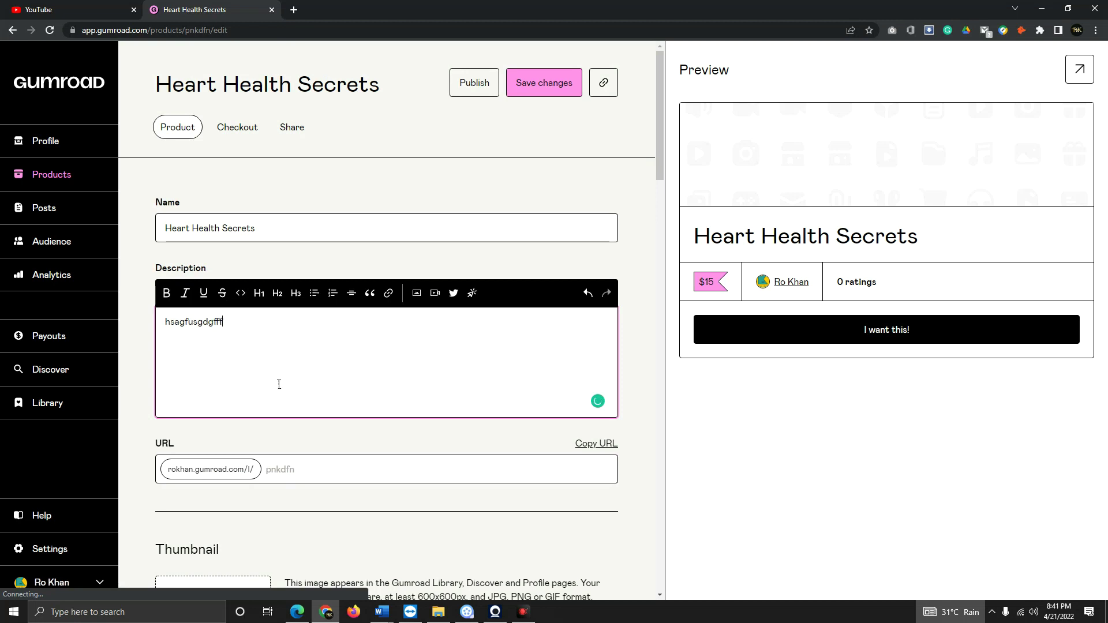
type("eeeeeeeeeeeeeeeeeeeeeeeeeeggrfg")
key("Return")
key("Return")
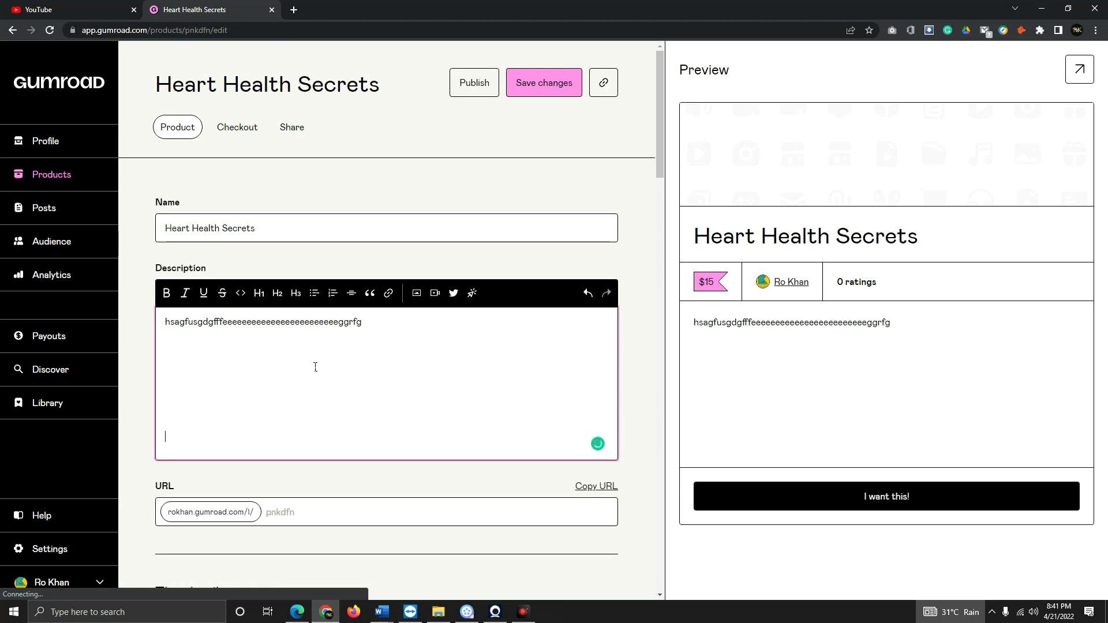
Add the description lines "Include-", "E-Book", "PDF", "Dowanloadbe" and "total covers- 15 page" below the filler text.
type("Include=")
key("Return")
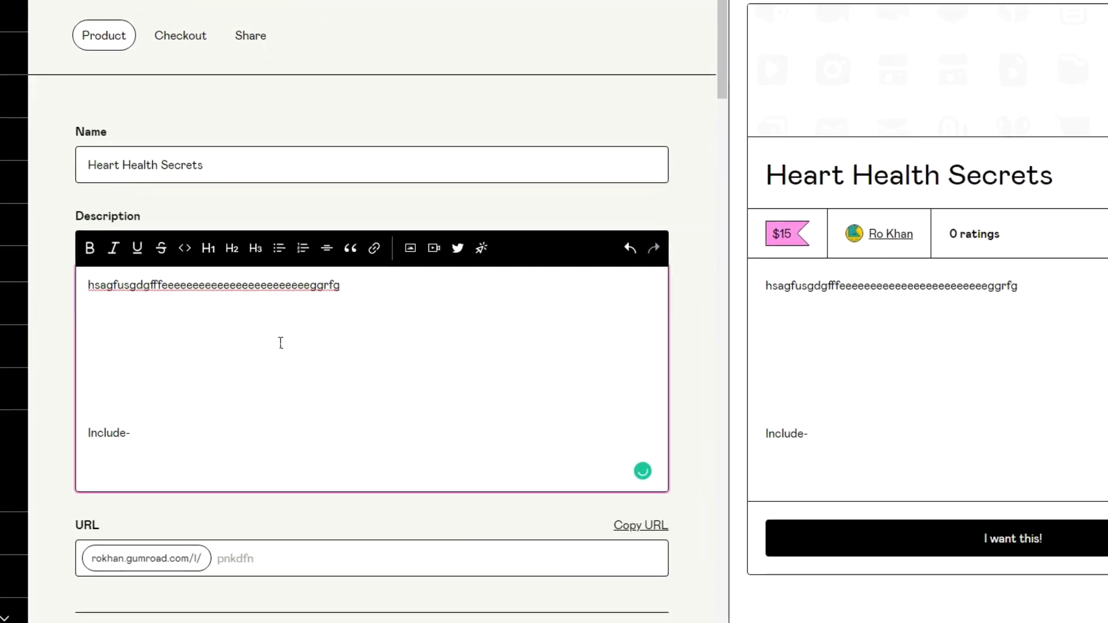
type("E-Book")
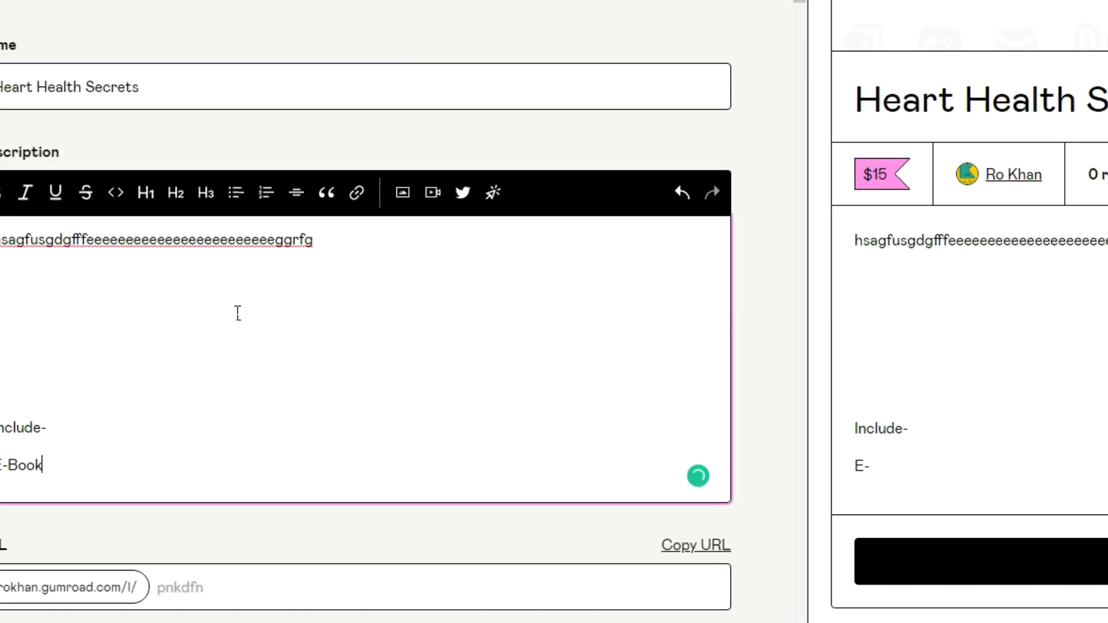
key("Return")
type("PDF")
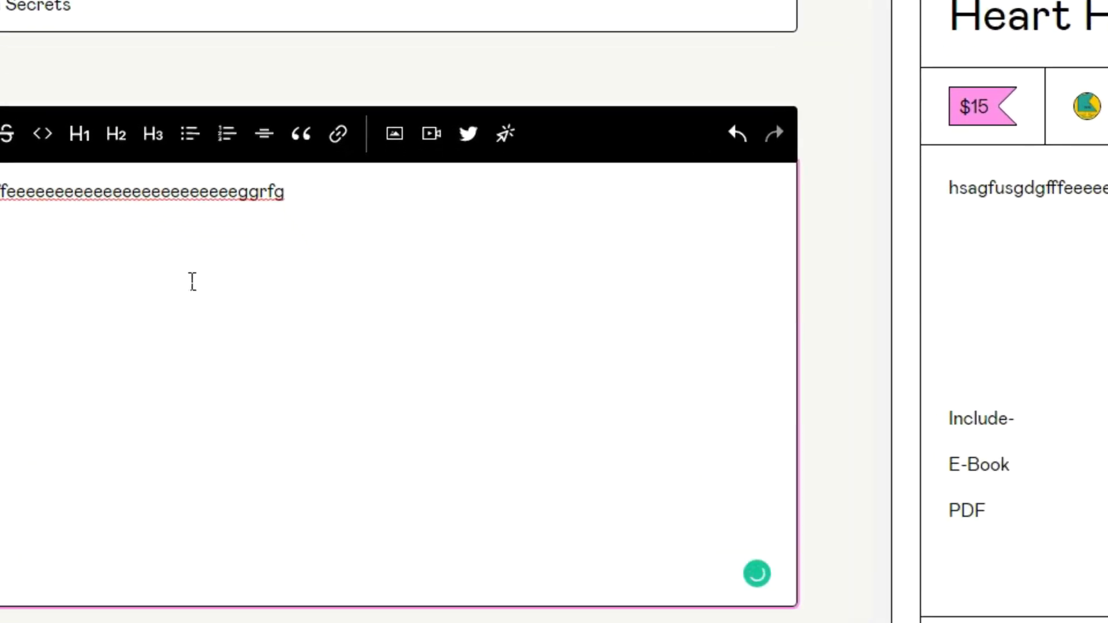
key("Return")
type("Dowanloadbe")
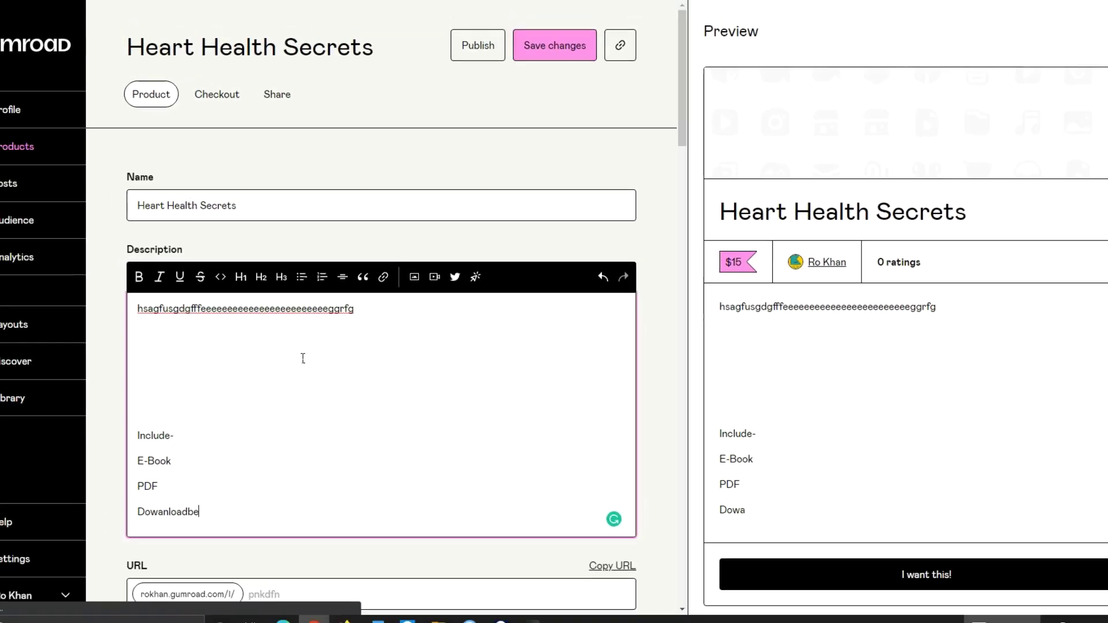
key("Return")
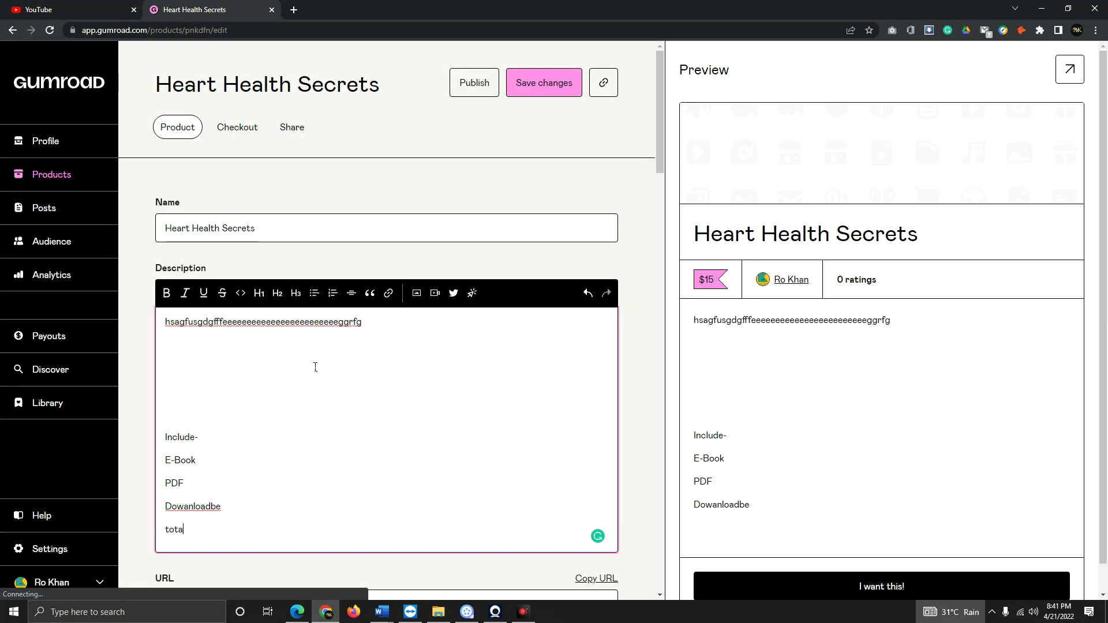
type("total covers-")
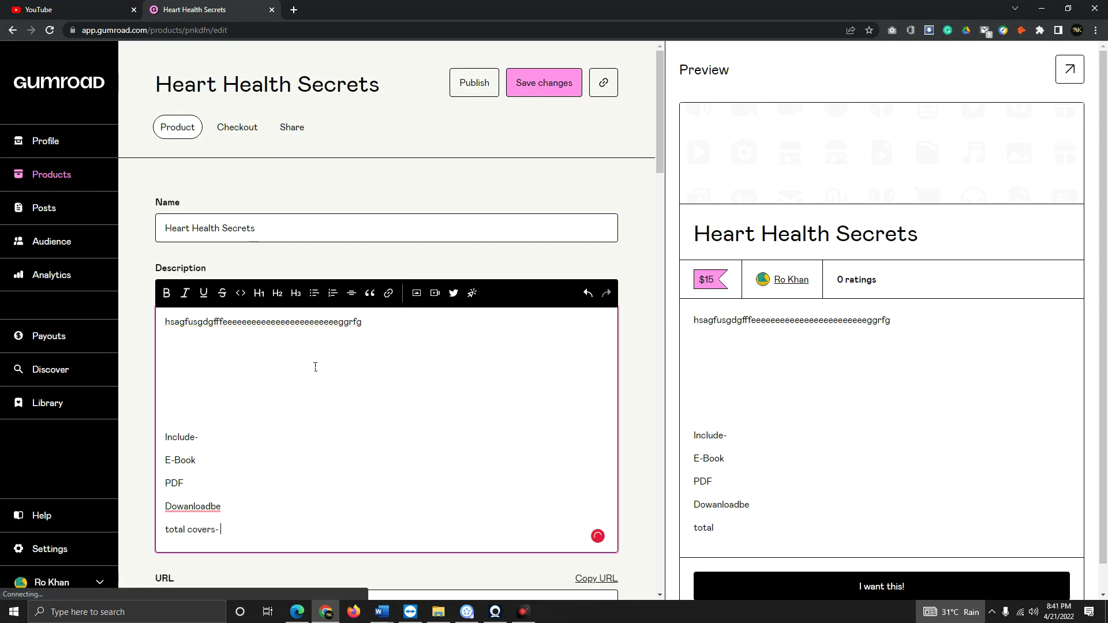
type(" 15 page")
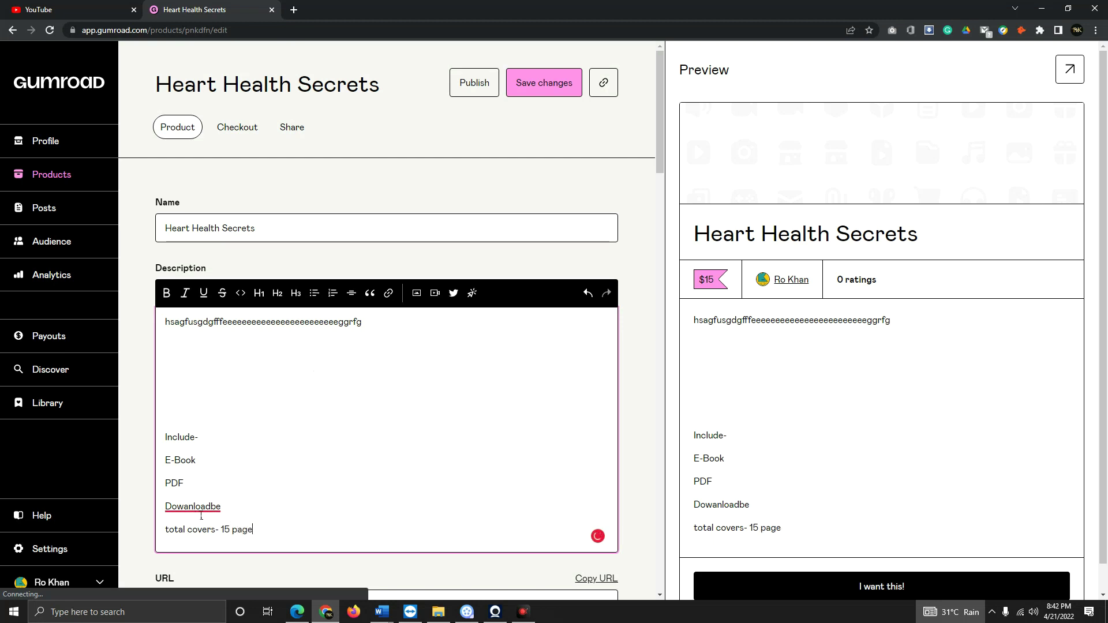
Correct the misspelled word in the description's contents list to "Downloadable".
left_click(201, 513)
left_click(218, 426)
type("able")
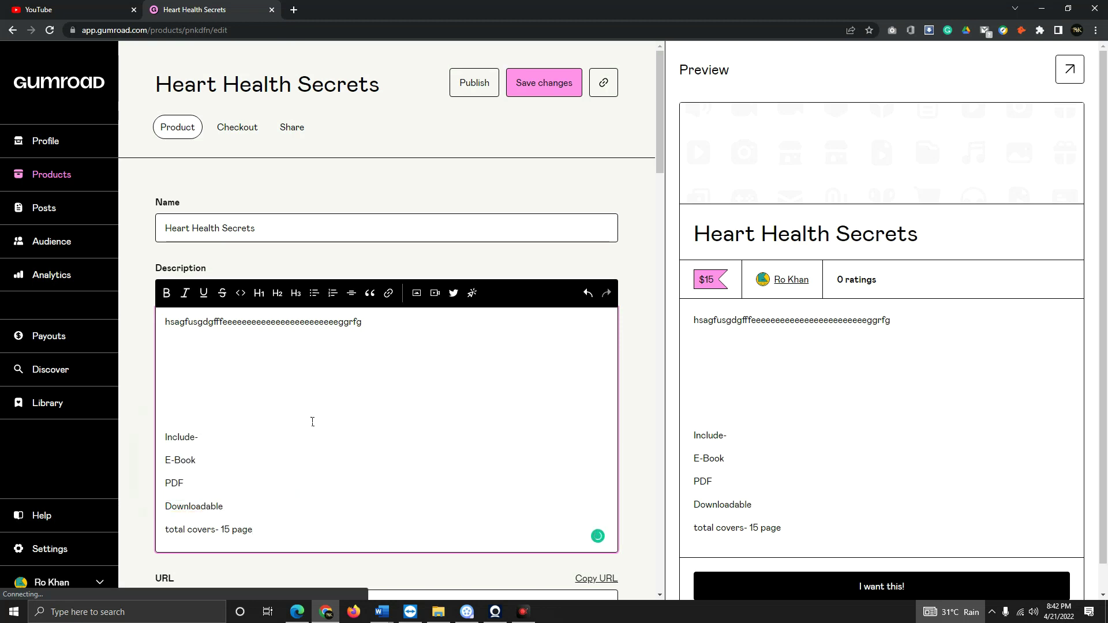
Search Unsplash for "heart" and set the sunset silhouette of hands forming a heart as the product thumbnail.
scroll(312, 422, "down", 6)
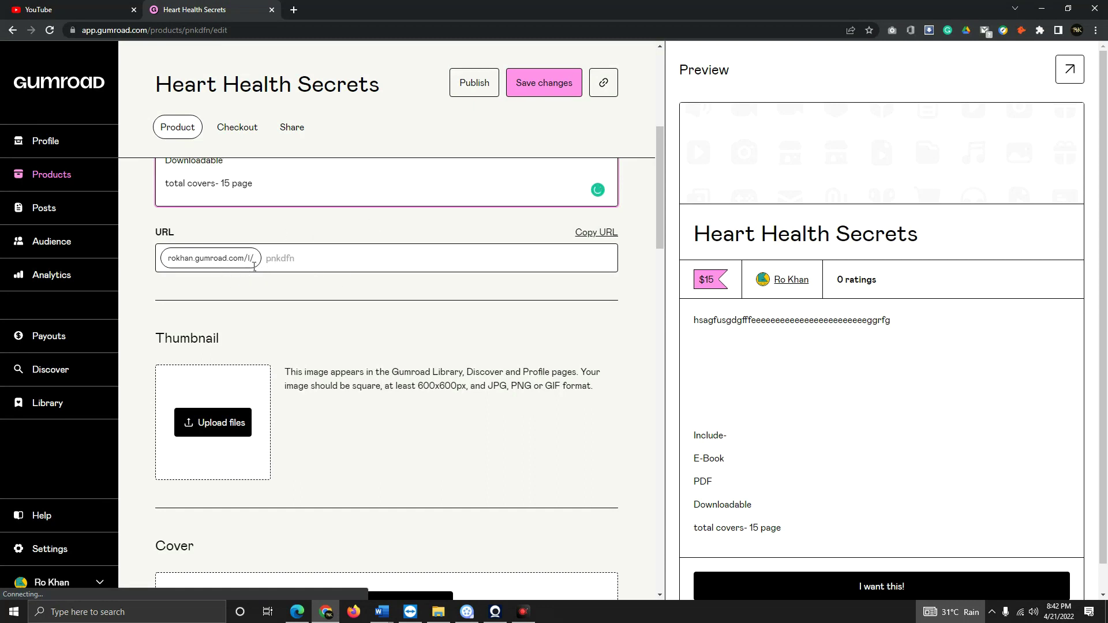
scroll(420, 279, "down", 2)
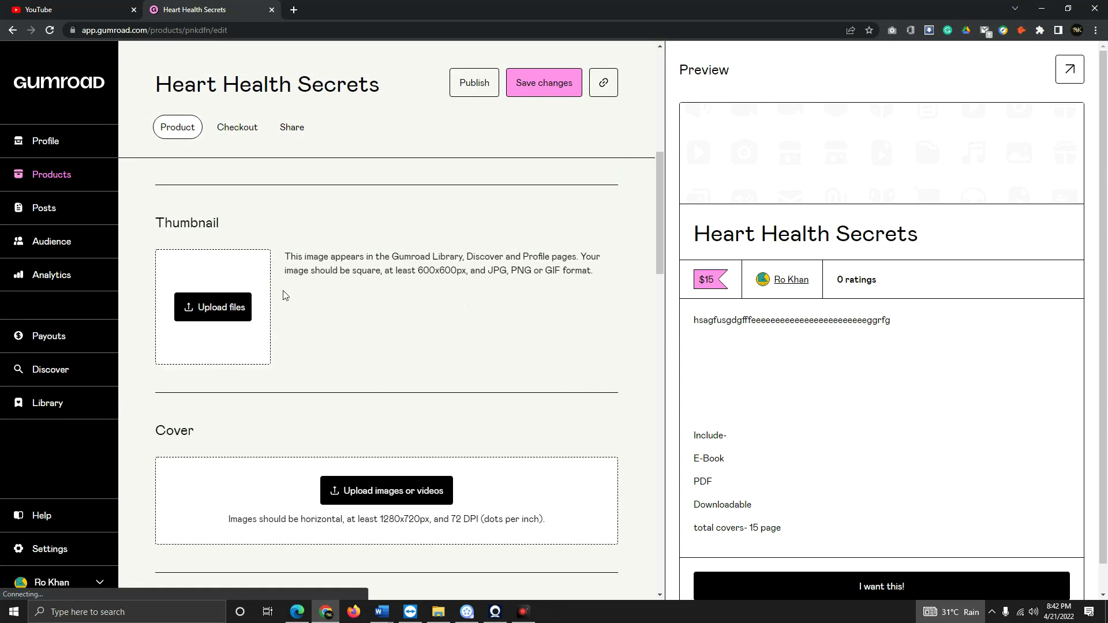
left_click(213, 306)
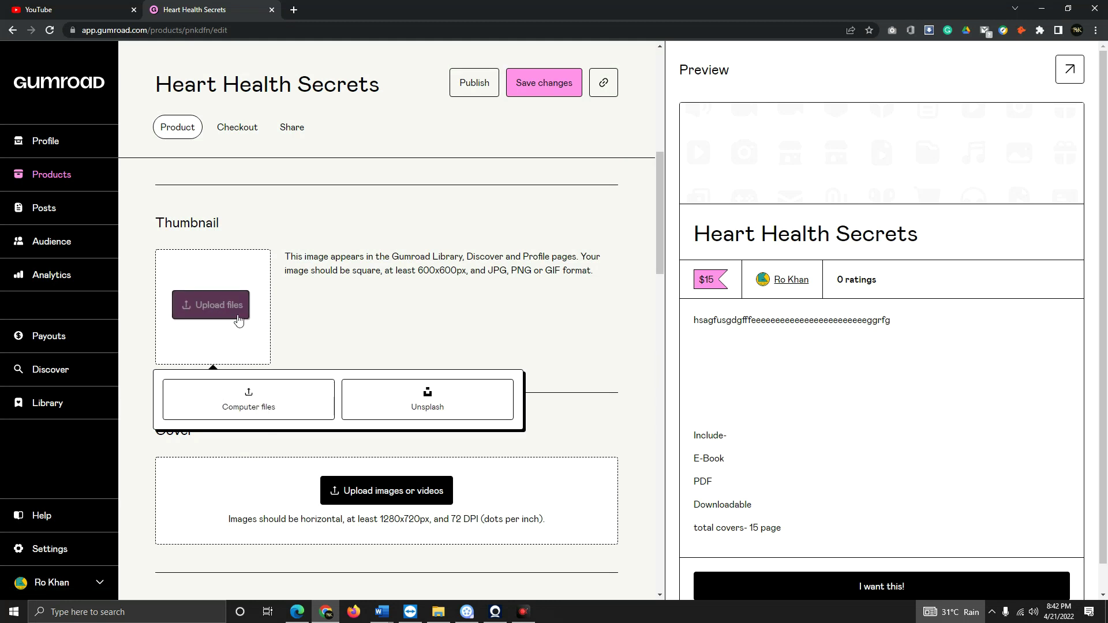
left_click(455, 400)
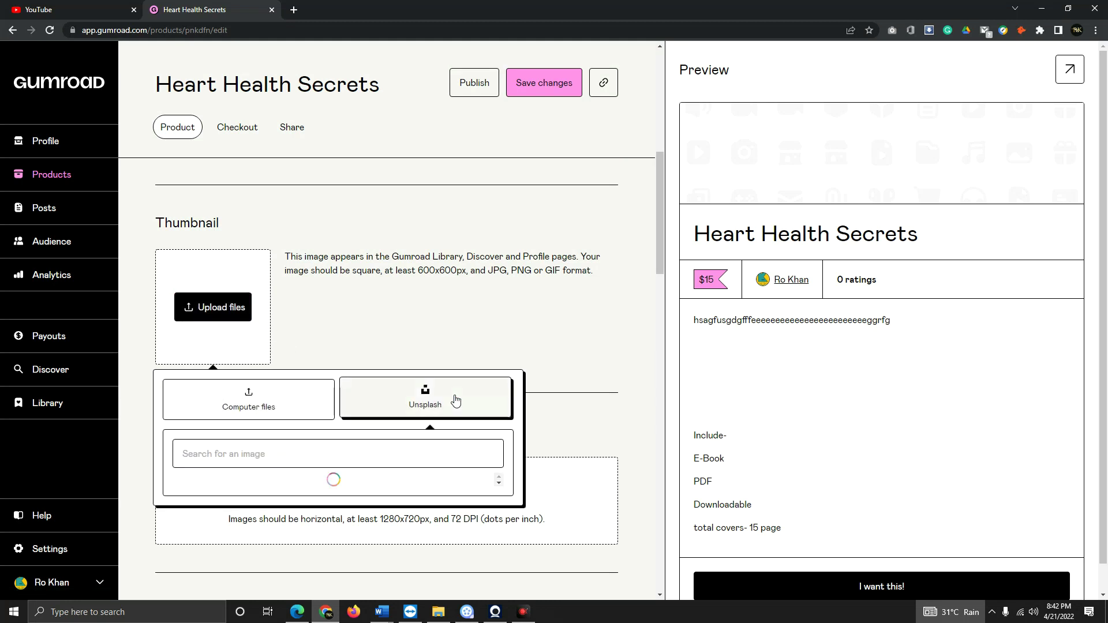
left_click(312, 457)
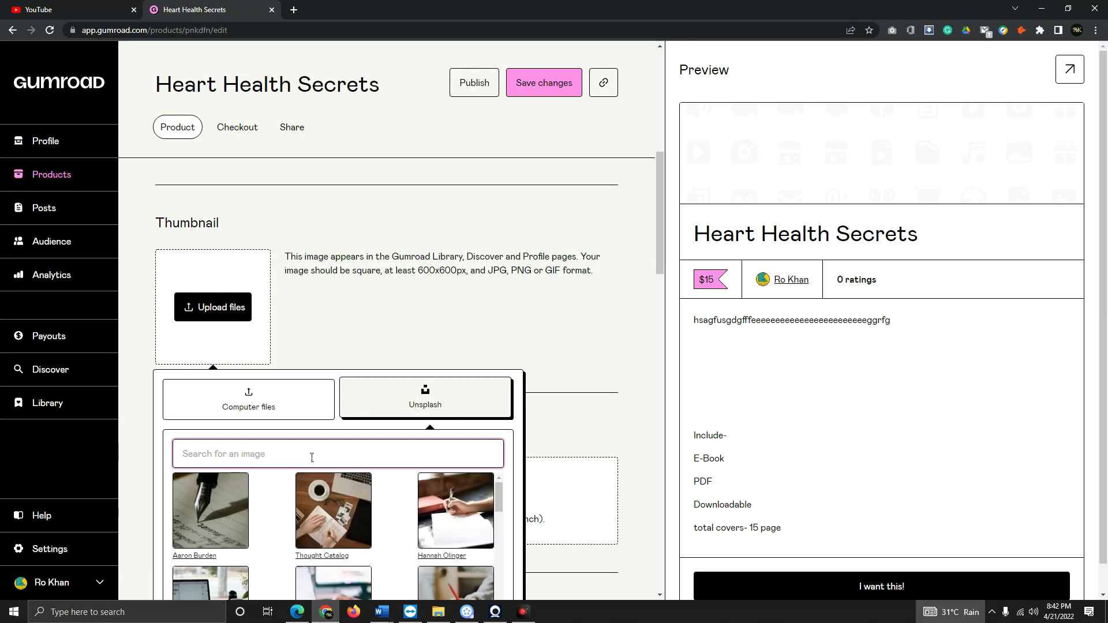
type("heart")
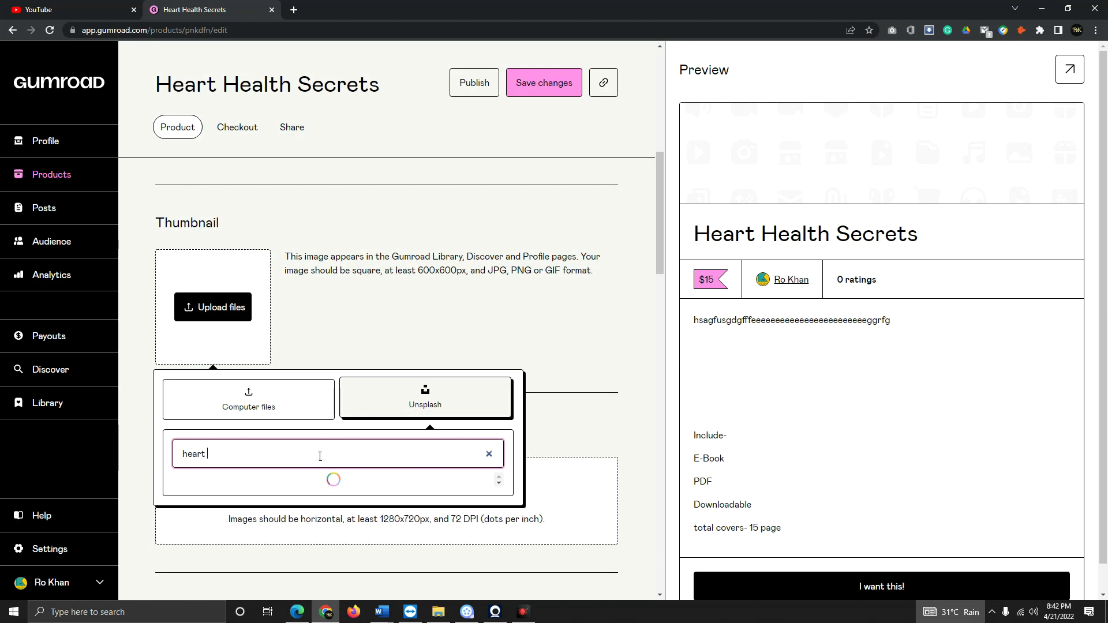
scroll(319, 460, "down", 1)
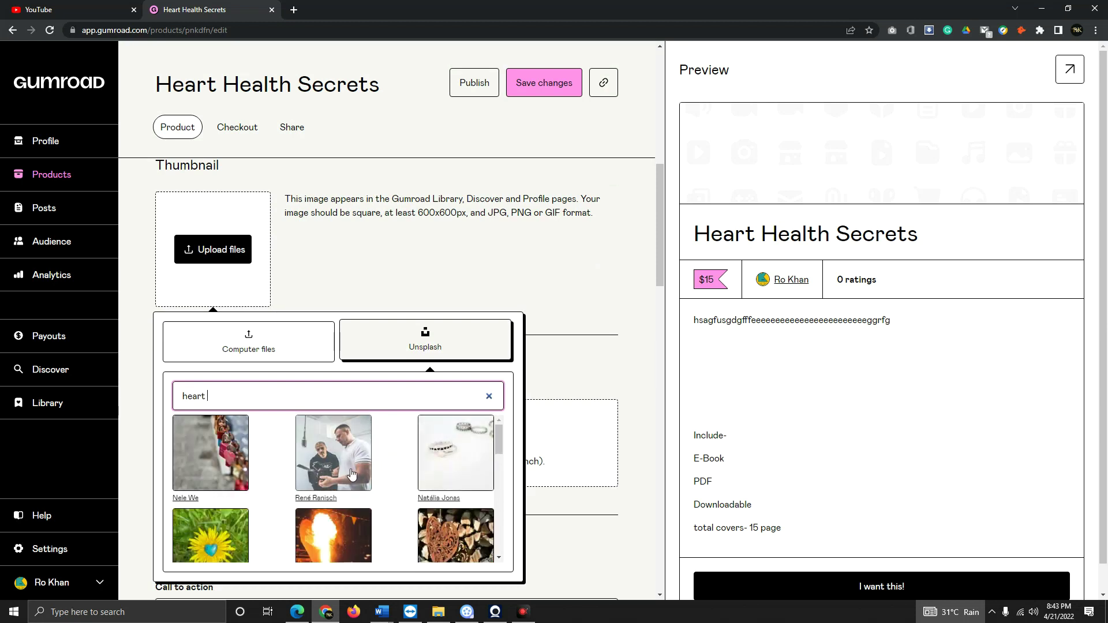
scroll(349, 471, "down", 5)
scroll(346, 462, "down", 3)
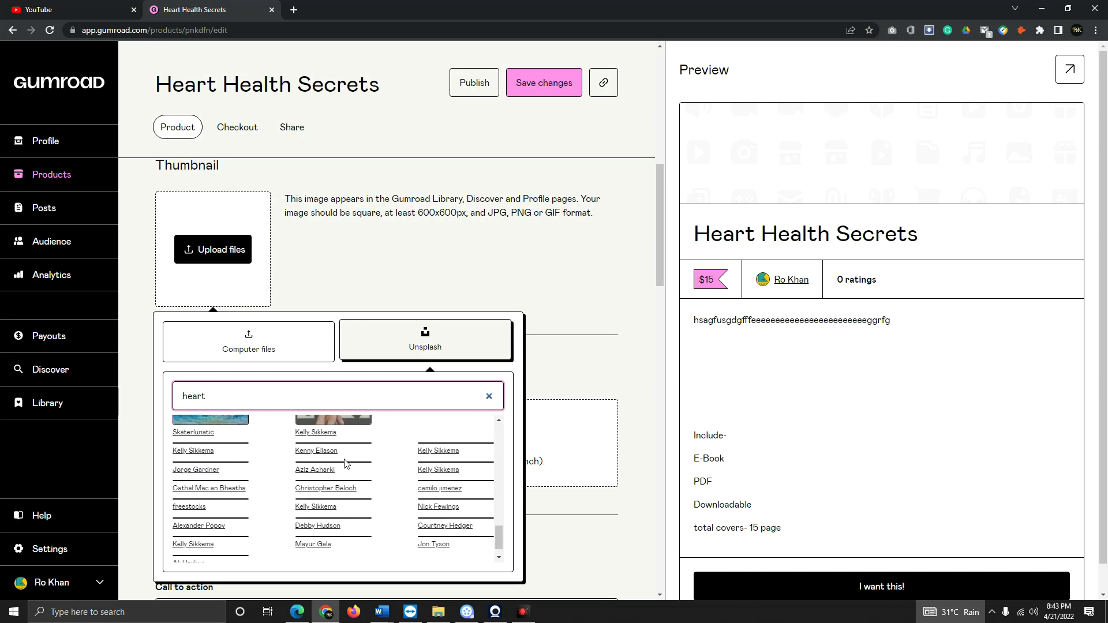
scroll(323, 482, "down", 2)
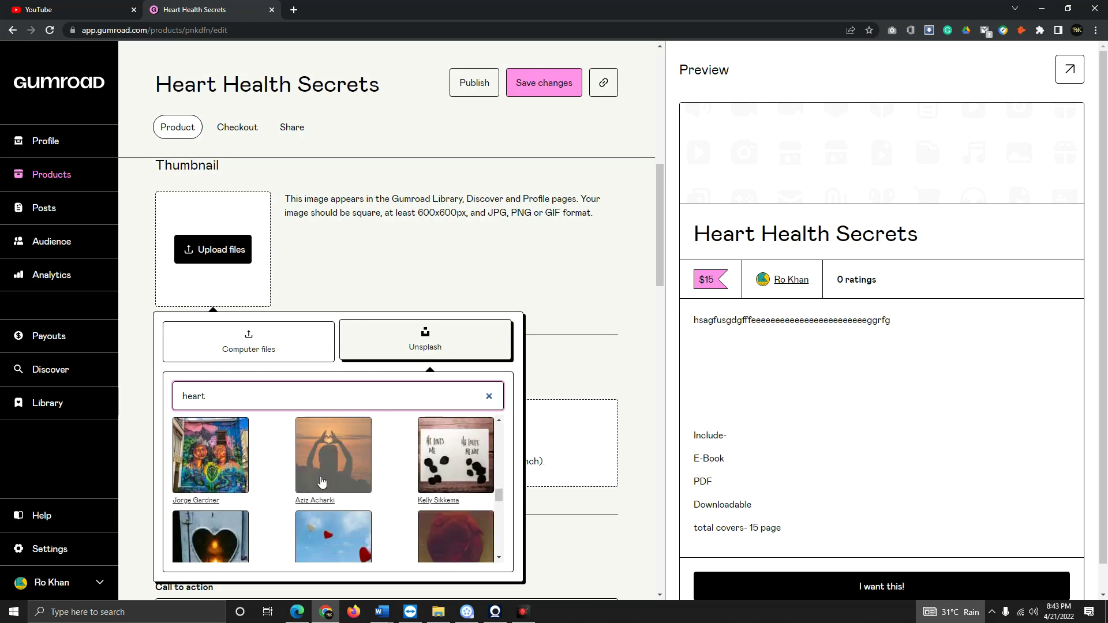
left_click(323, 479)
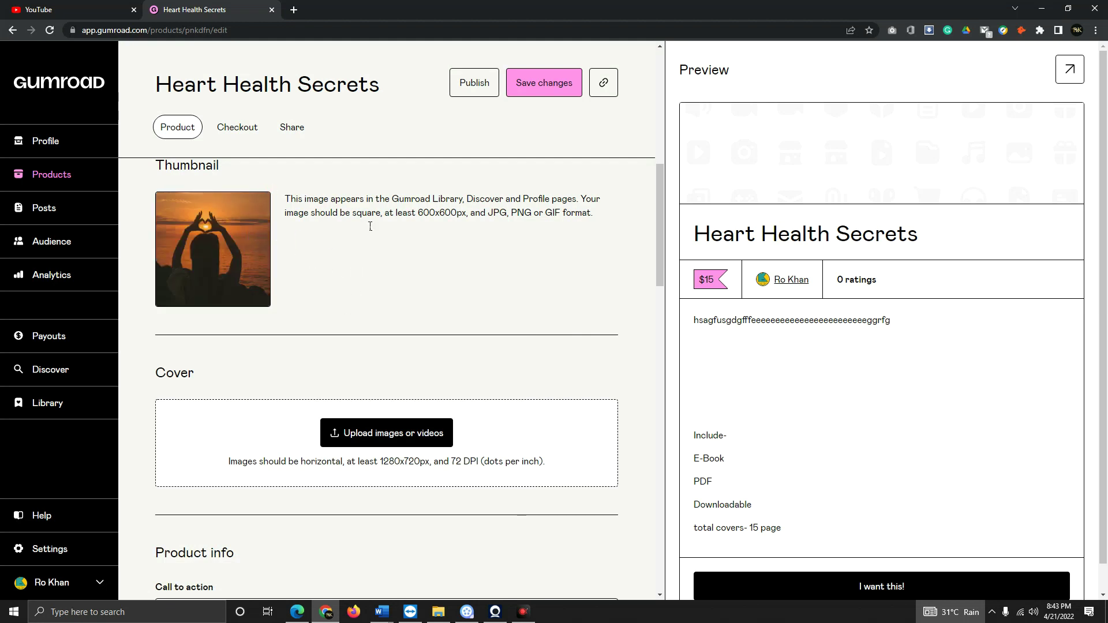
Upload the neon heart image pexels-designecologist-887349 from the computer's Pictures folder as the product cover.
scroll(476, 221, "down", 3)
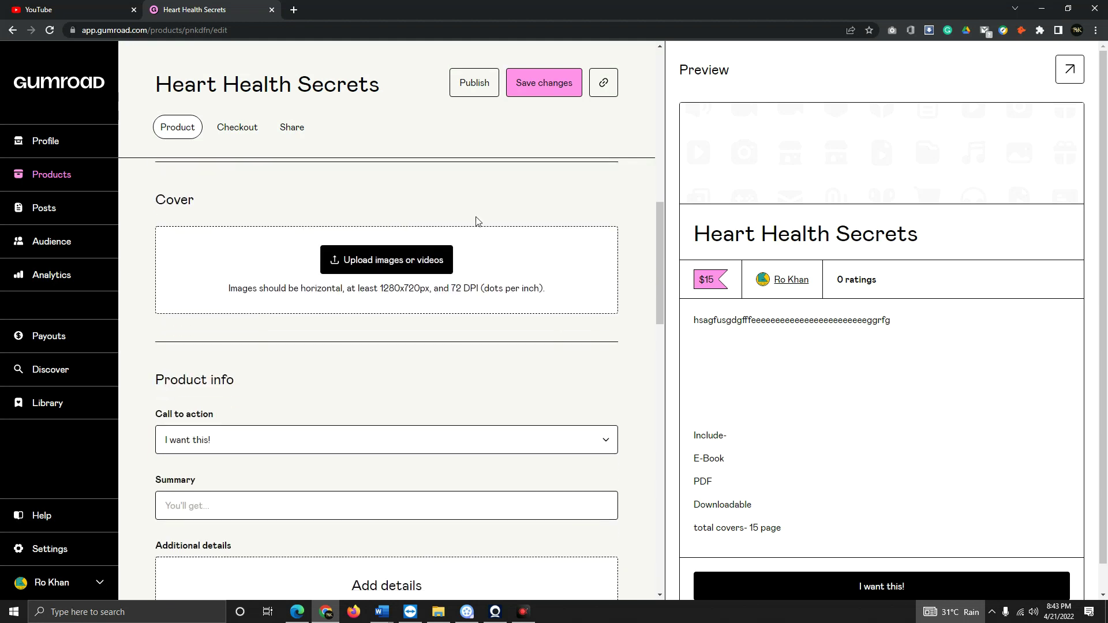
left_click(372, 263)
left_click(248, 264)
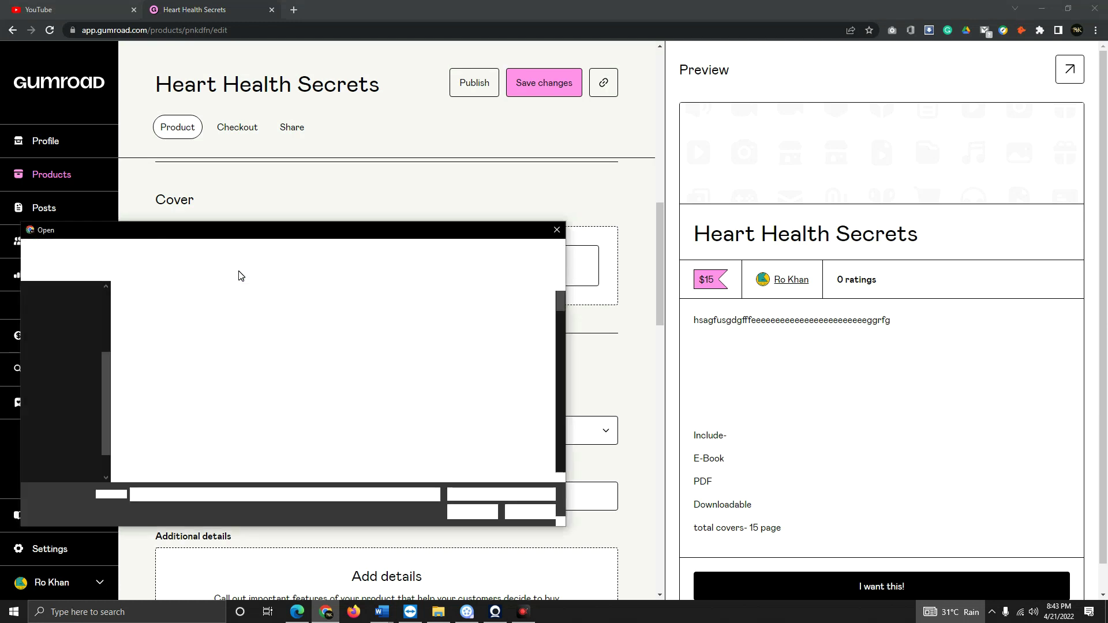
scroll(267, 334, "down", 12)
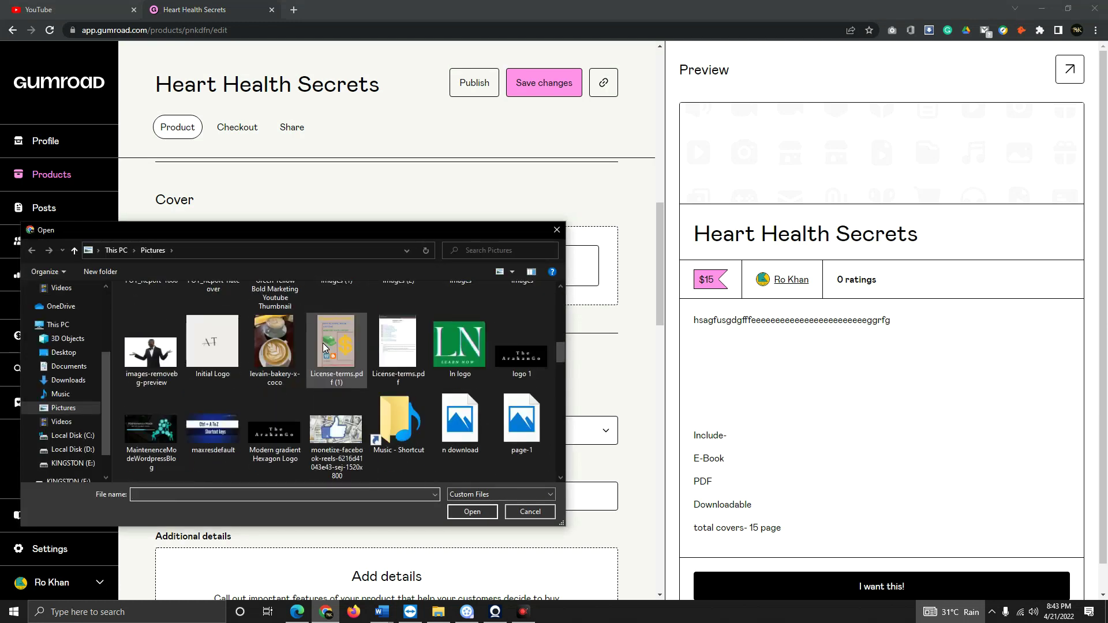
scroll(323, 347, "down", 3)
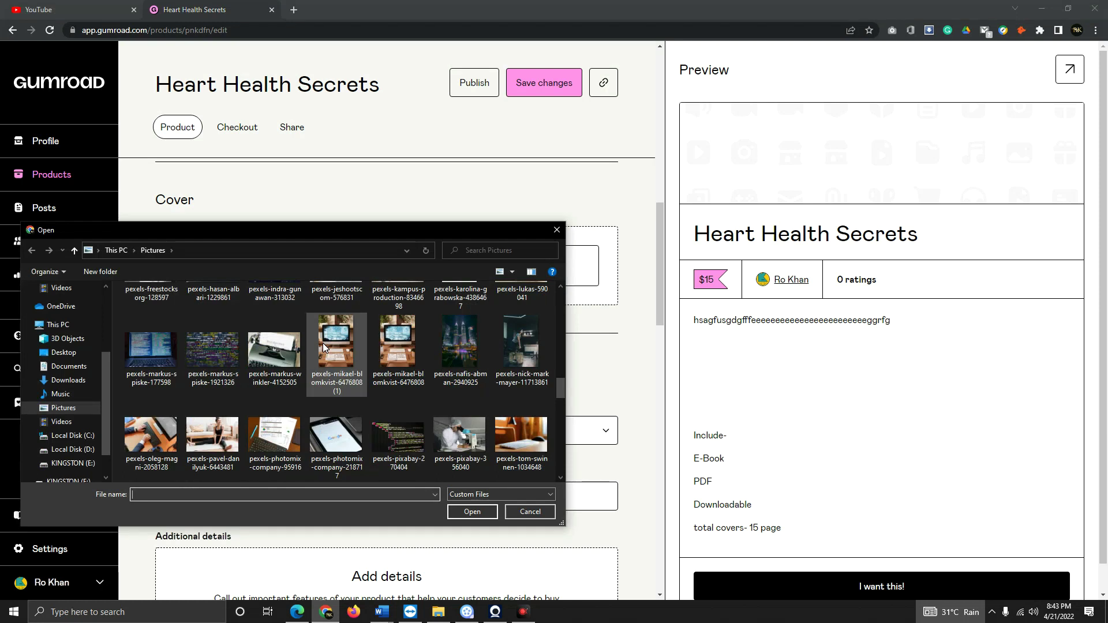
scroll(323, 347, "down", 10)
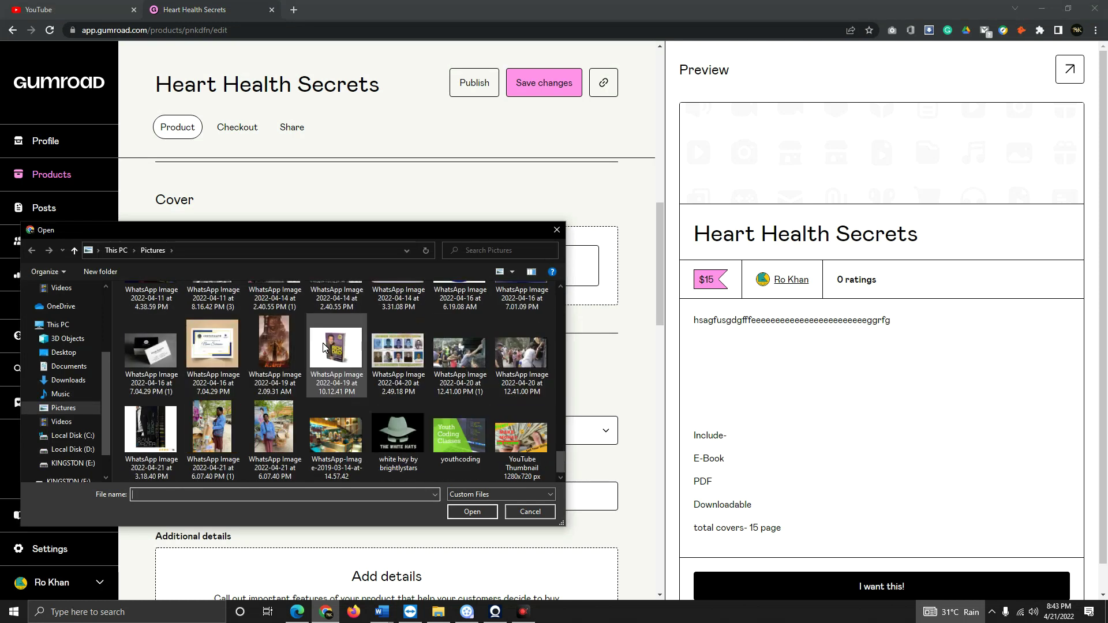
scroll(334, 381, "up", 3)
scroll(330, 383, "up", 6)
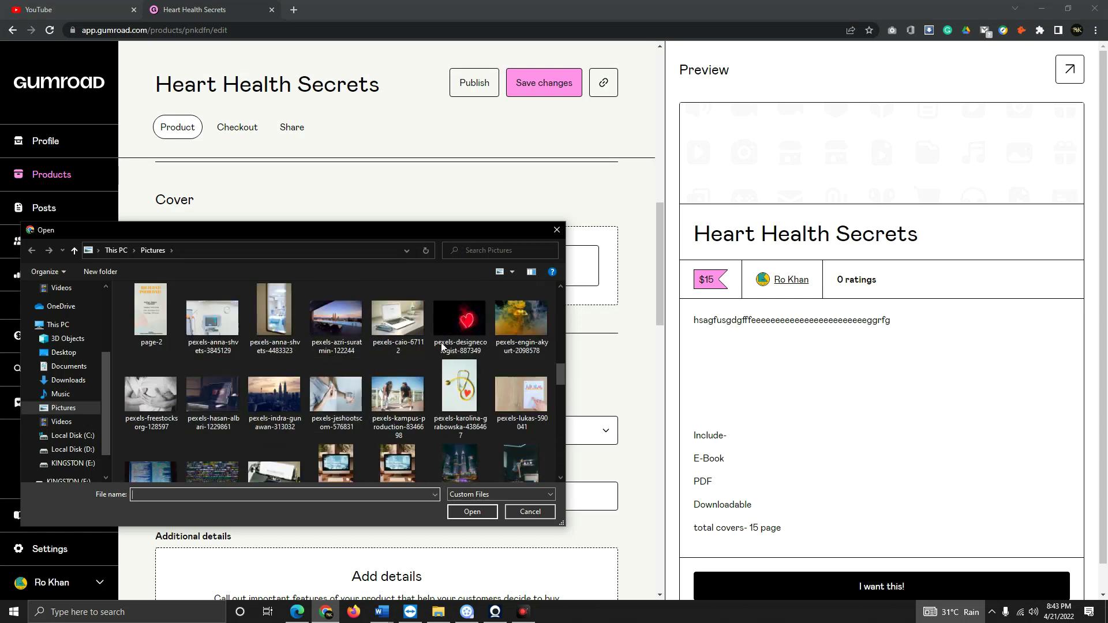
left_click(453, 330)
scroll(453, 331, "up", 1)
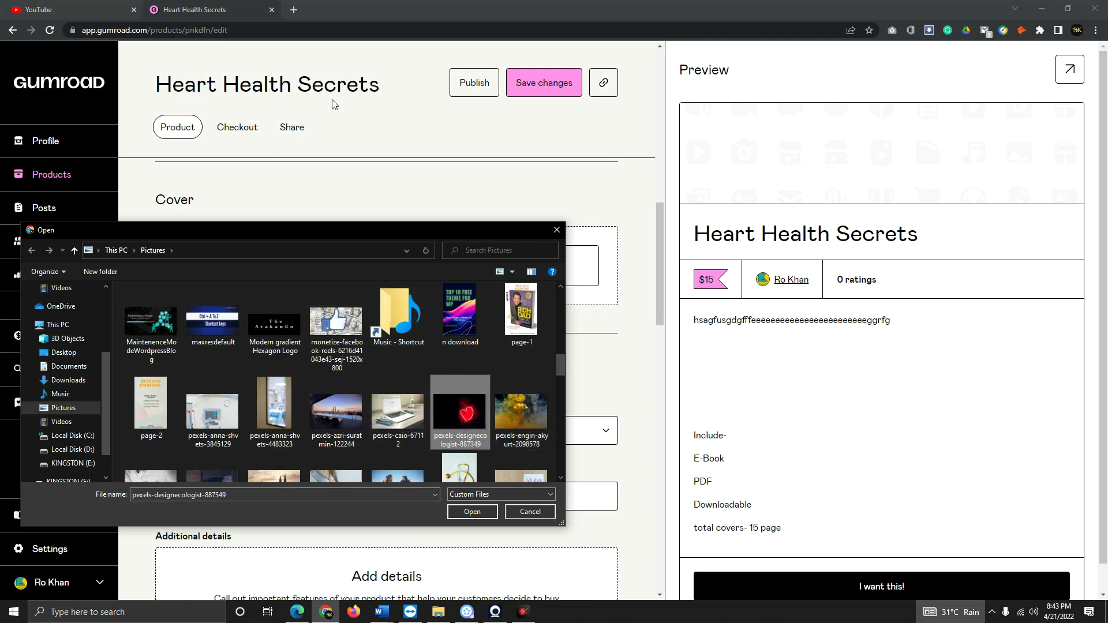
left_click(473, 512)
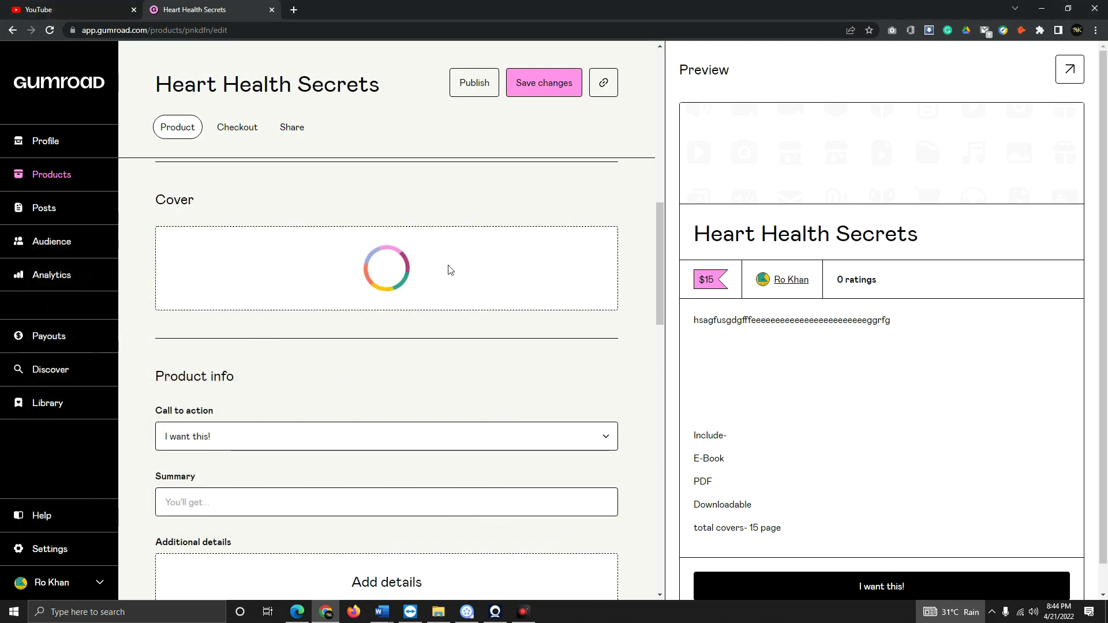
Set the product's call to action to "Buy this".
scroll(457, 300, "down", 2)
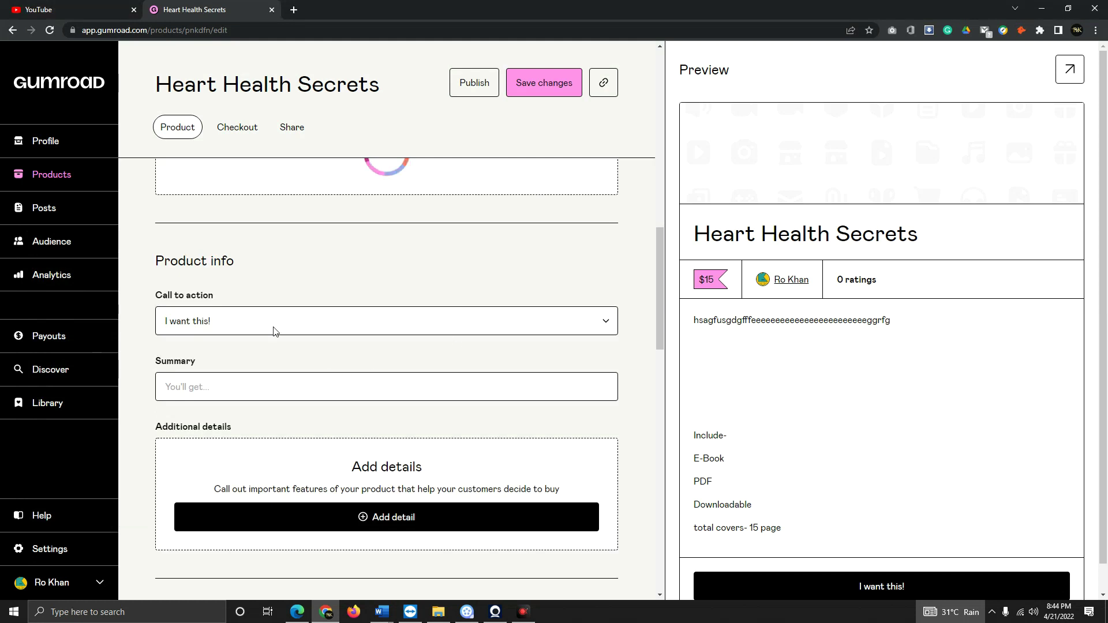
left_click(437, 298)
scroll(520, 288, "down", 6)
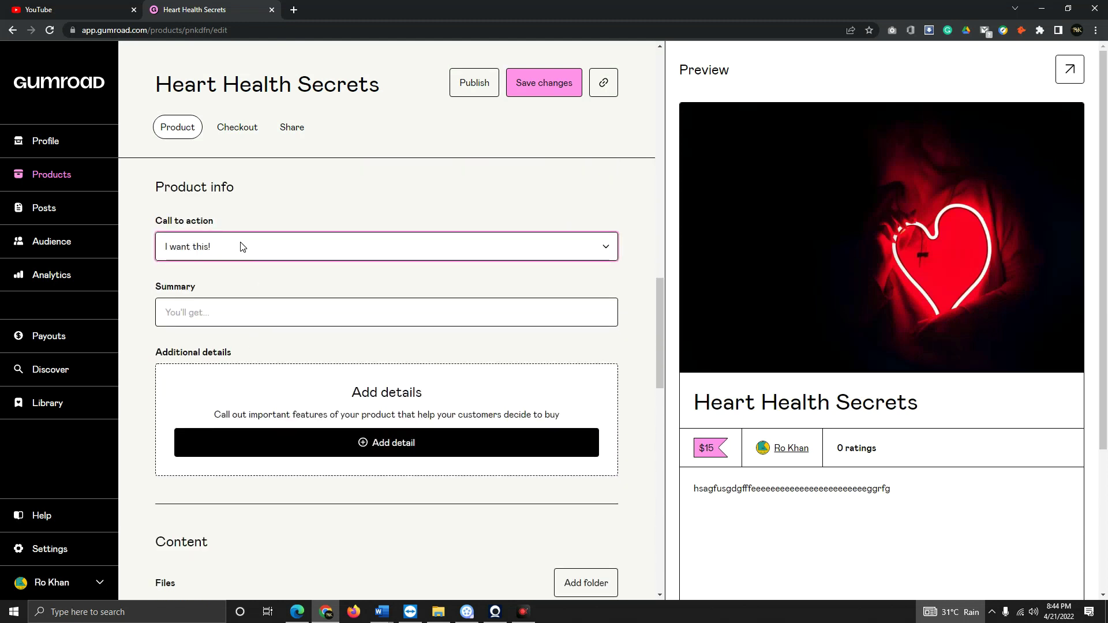
left_click(224, 248)
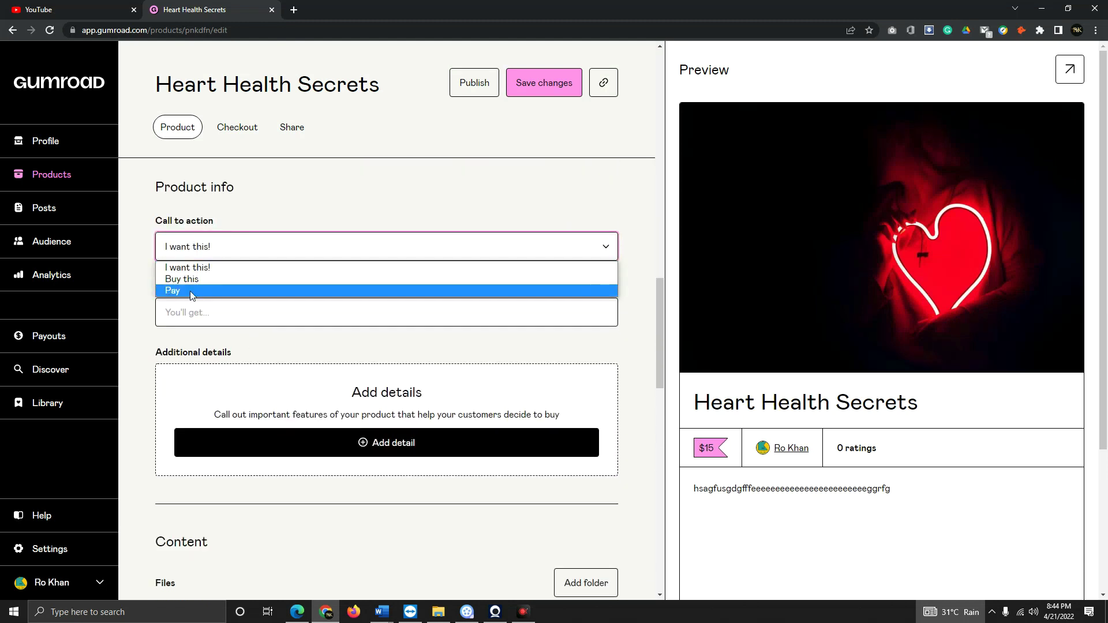
left_click(241, 280)
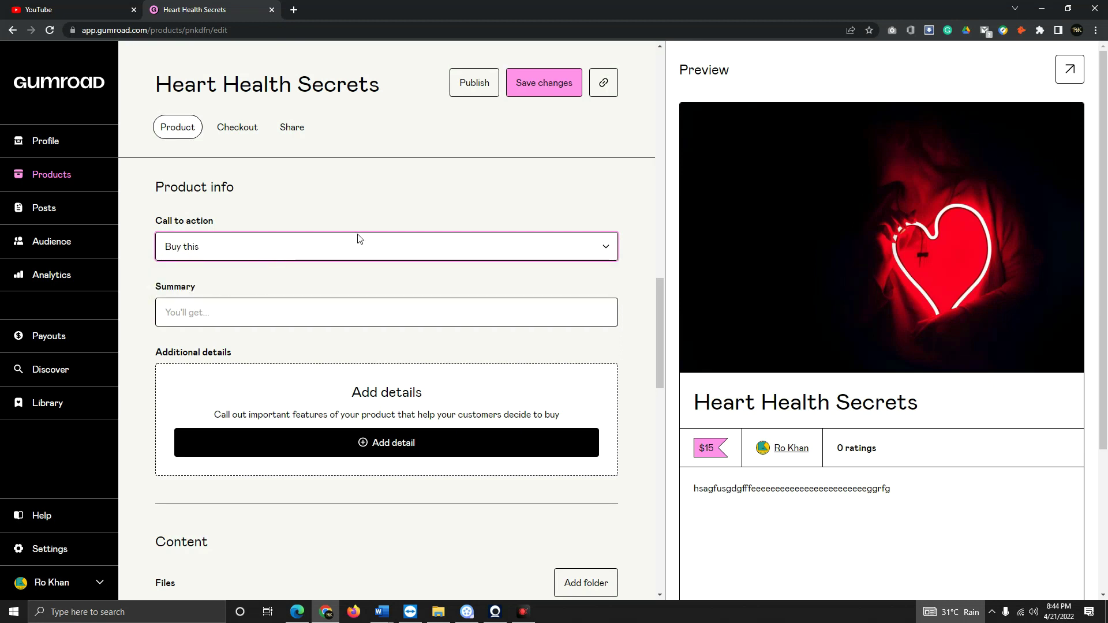
Enter "Buy now, Read later" as the product summary and check it in the preview.
left_click(244, 319)
type("Buy now, Readd later")
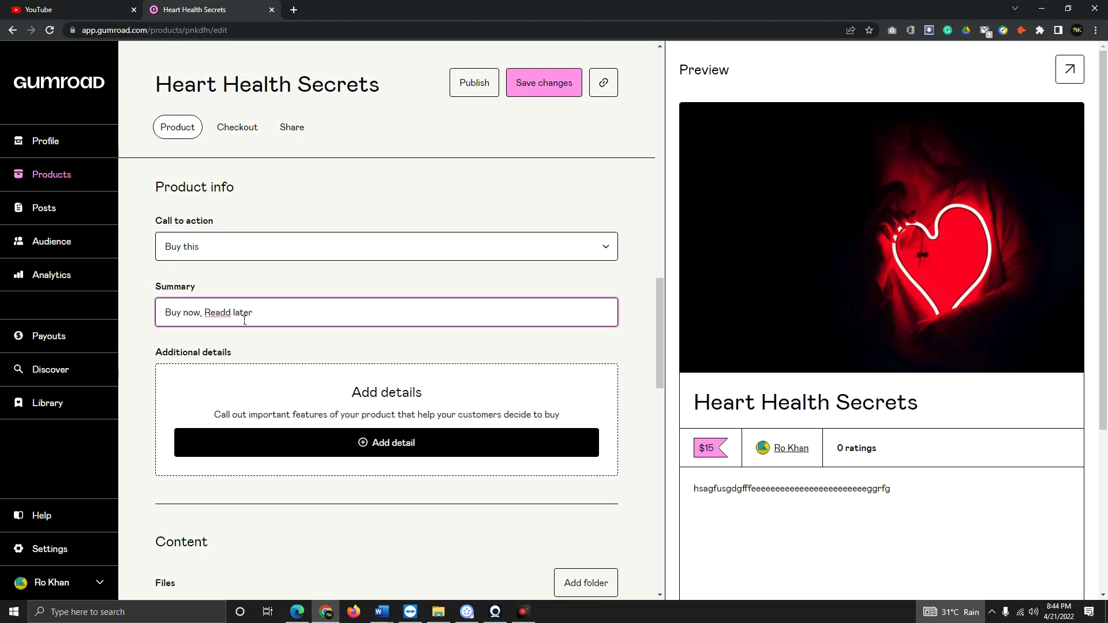
key("BackSpace")
scroll(826, 492, "down", 4)
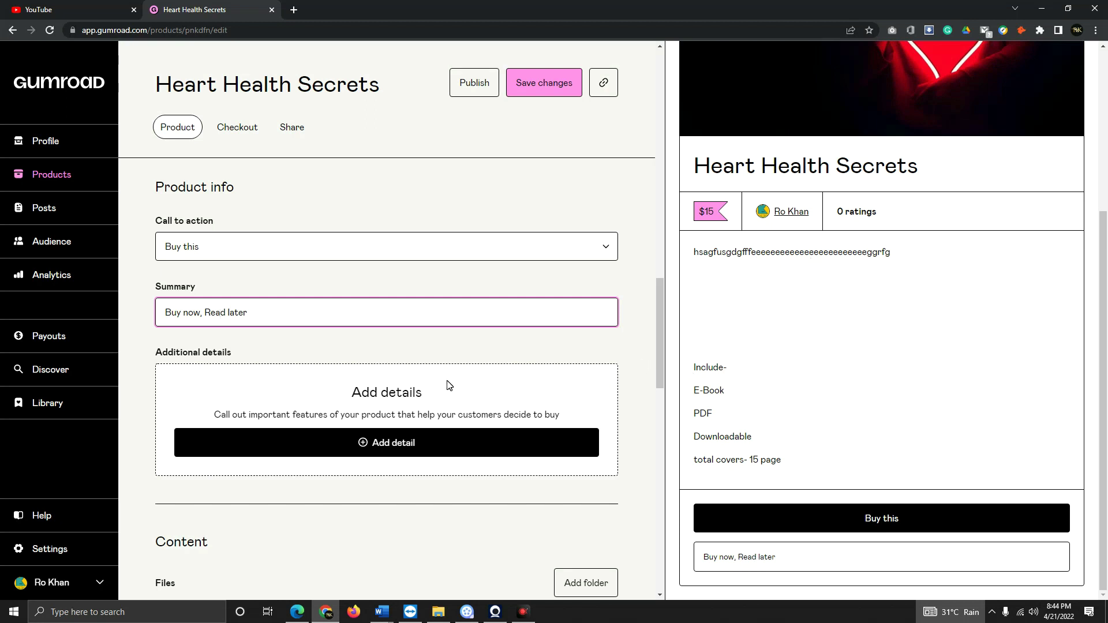
Show the source options for uploading the product's content files.
scroll(426, 377, "down", 5)
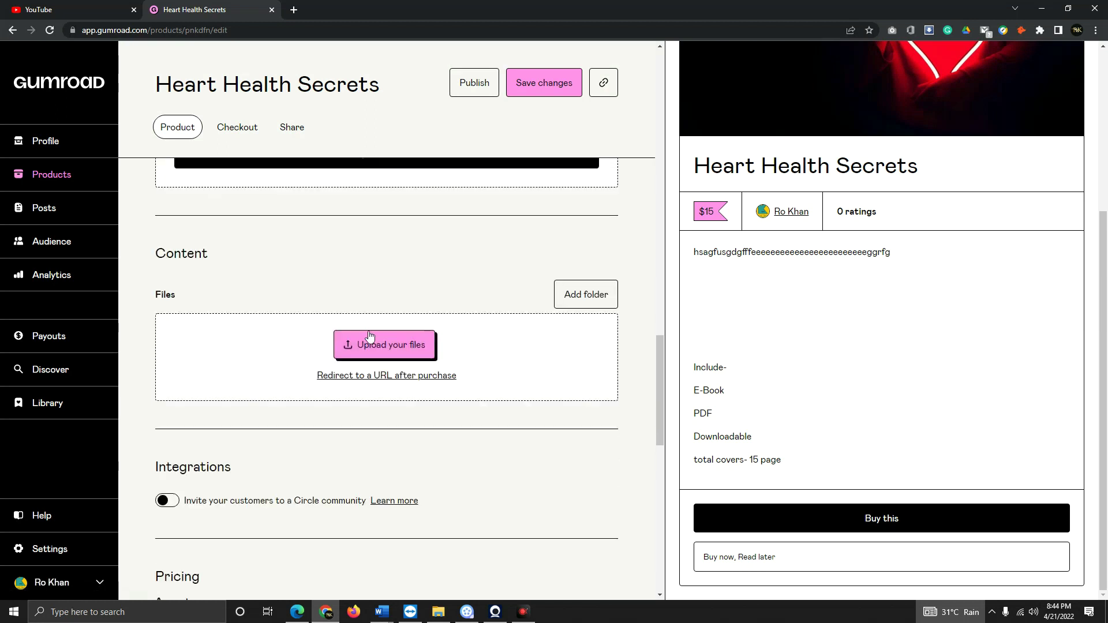
left_click(402, 345)
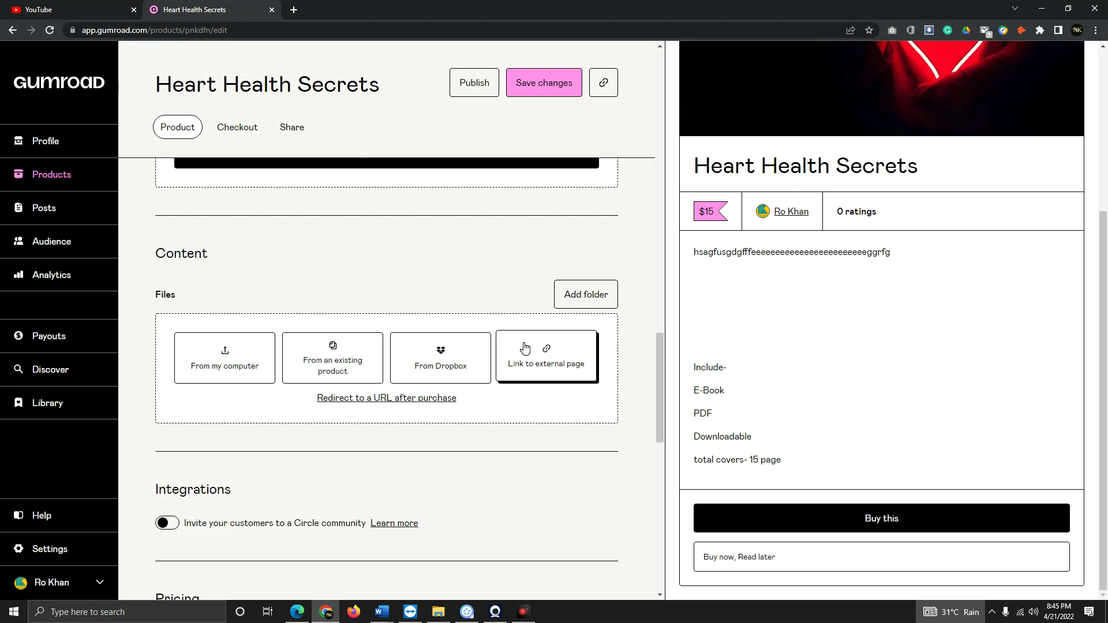
scroll(449, 393, "down", 2)
scroll(449, 393, "down", 2)
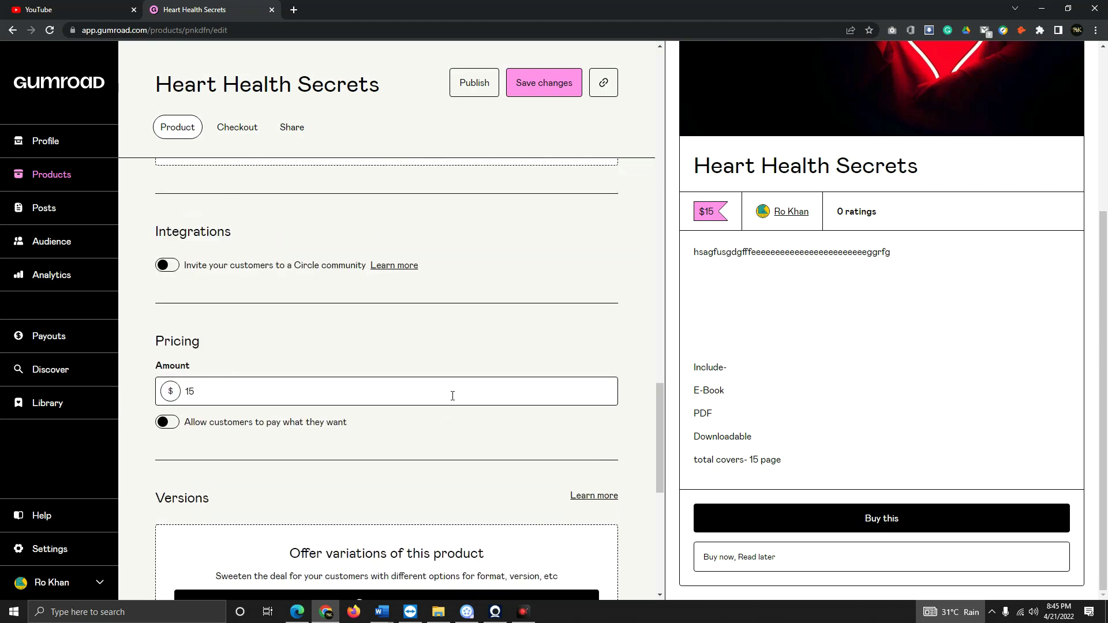
scroll(452, 393, "up", 5)
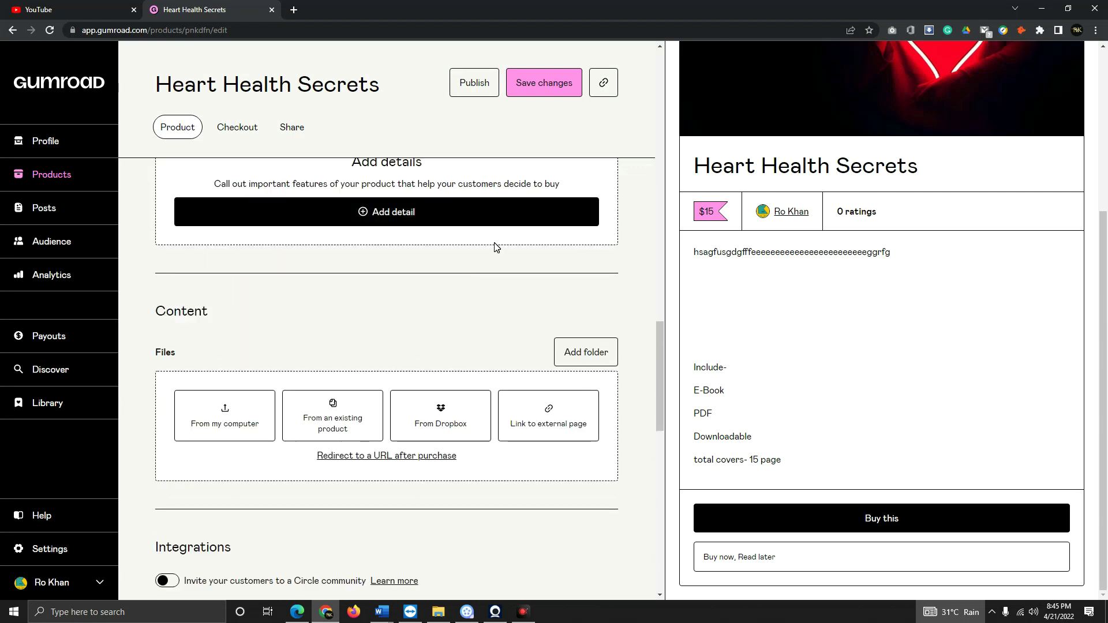
Open Google Drive in a new browser tab and look through the files in My Drive.
left_click(294, 10)
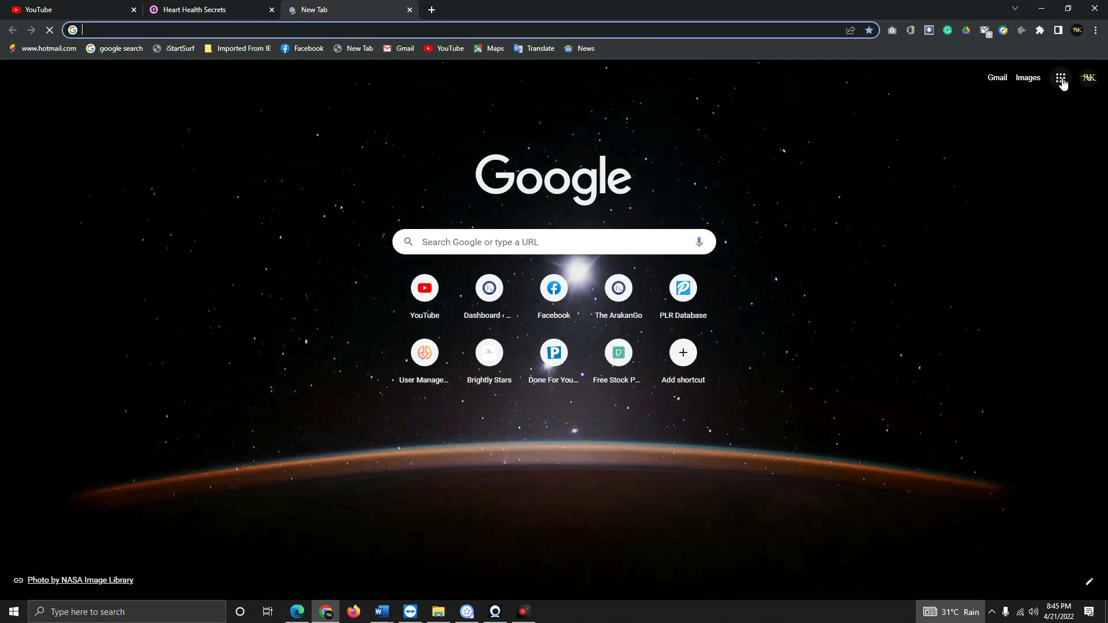
left_click(1061, 80)
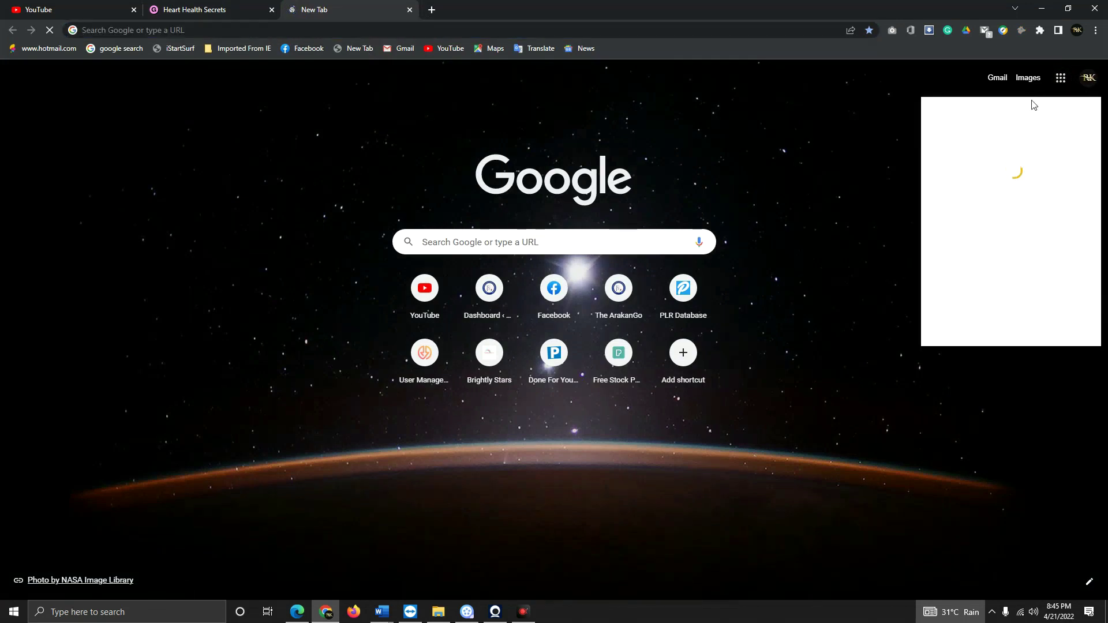
key("Escape")
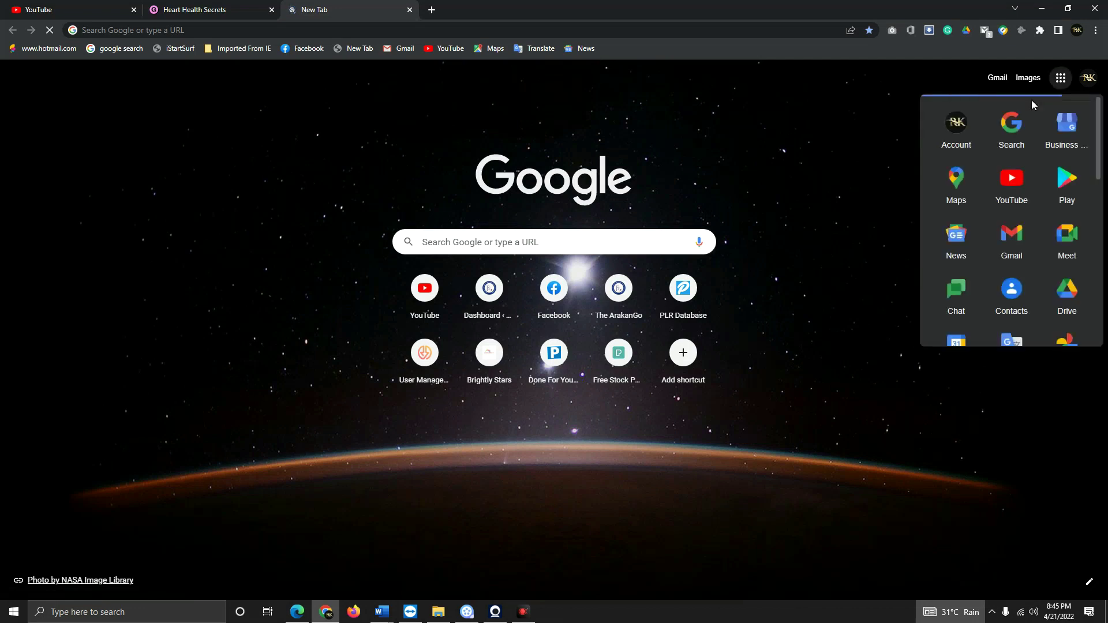
scroll(1038, 147, "down", 1)
scroll(1077, 242, "up", 1)
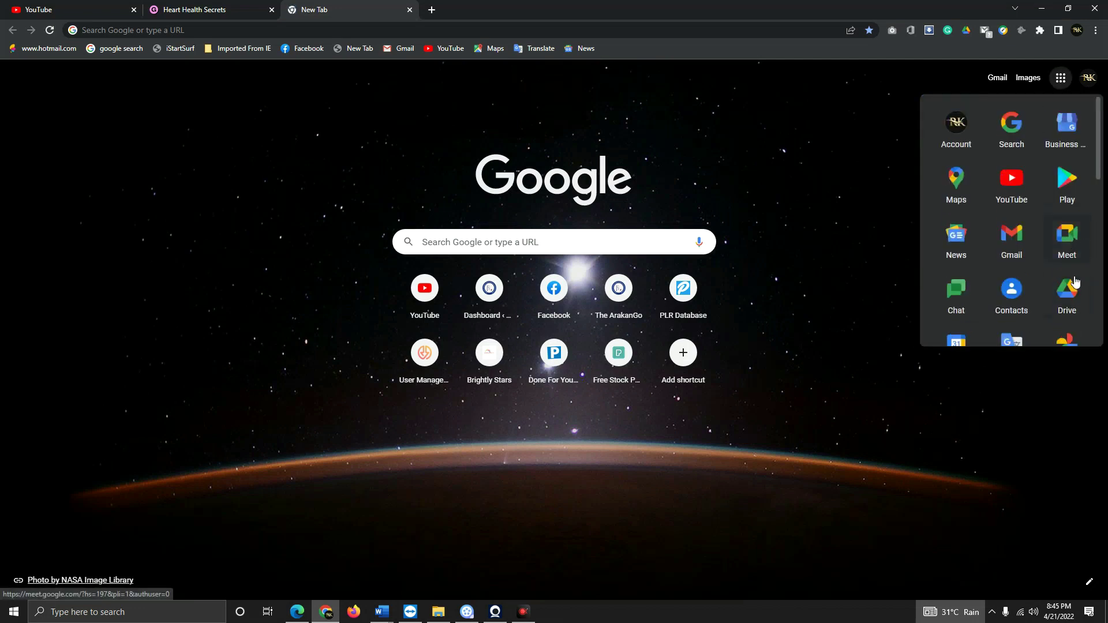
left_click(1076, 299)
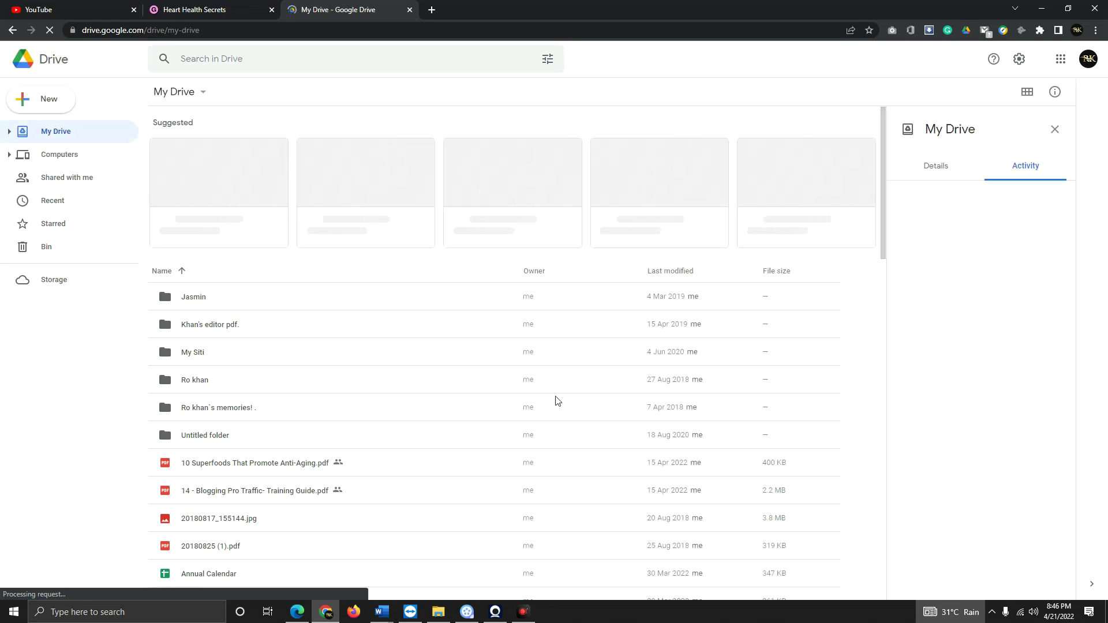
scroll(514, 407, "down", 1)
scroll(445, 399, "down", 1)
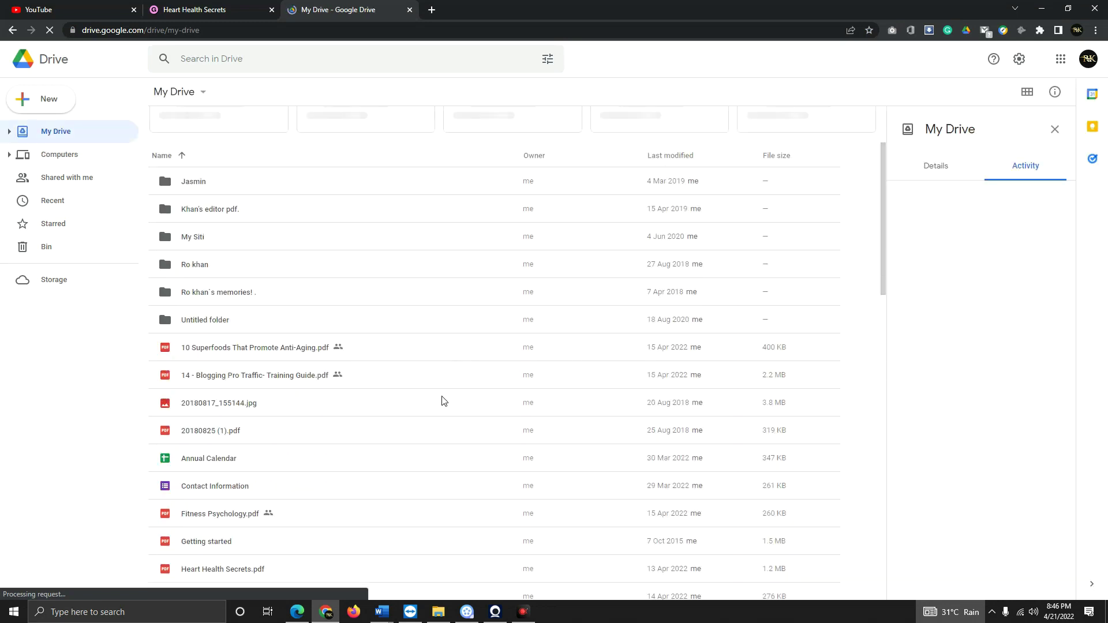
scroll(358, 453, "down", 1)
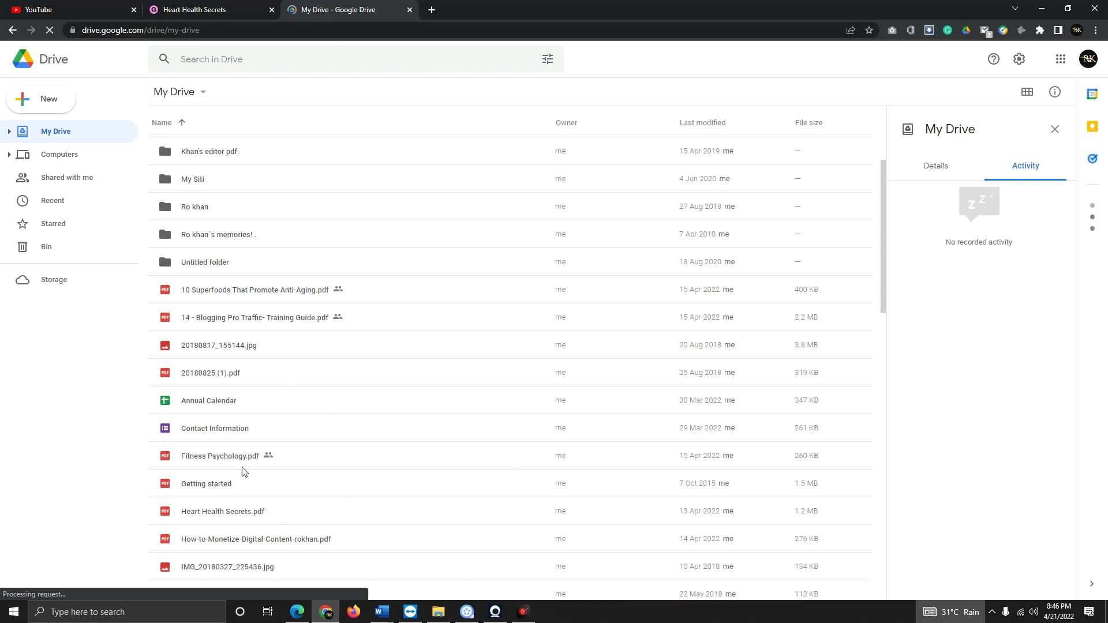
Upload Heart Health Secrets.pdf from the KINGSTON (E:) drive to My Drive, replacing the existing file.
left_click(52, 100)
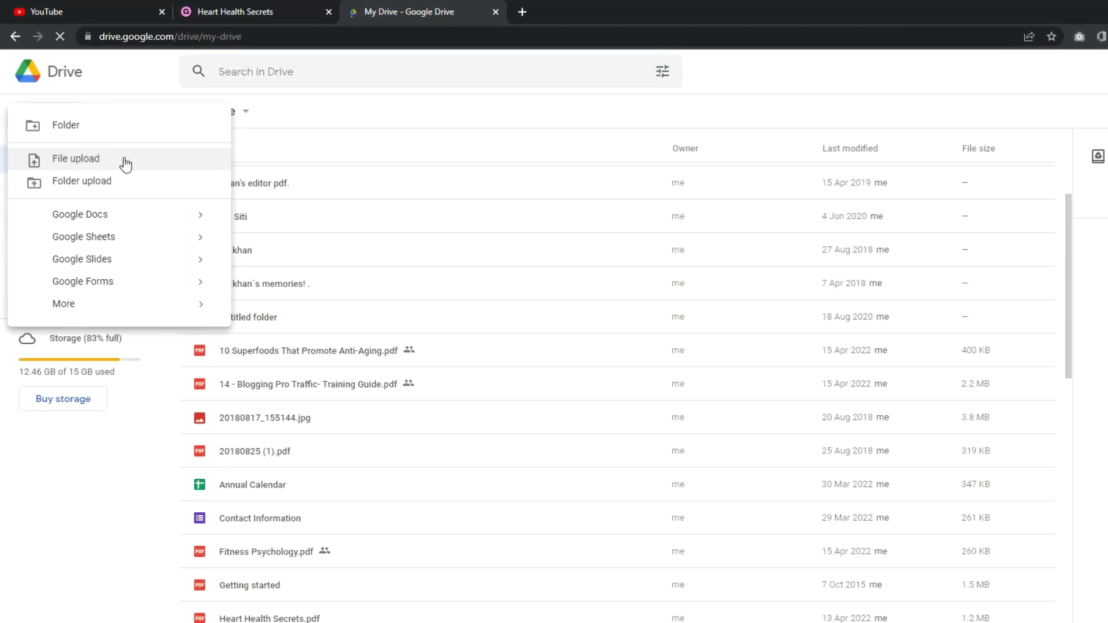
left_click(102, 140)
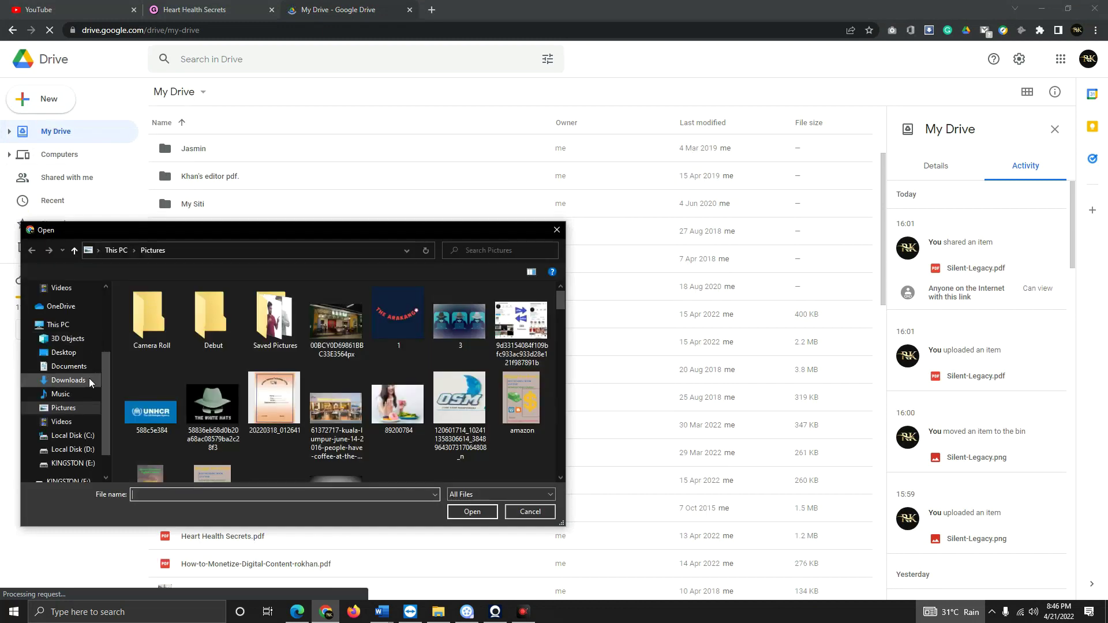
left_click(72, 463)
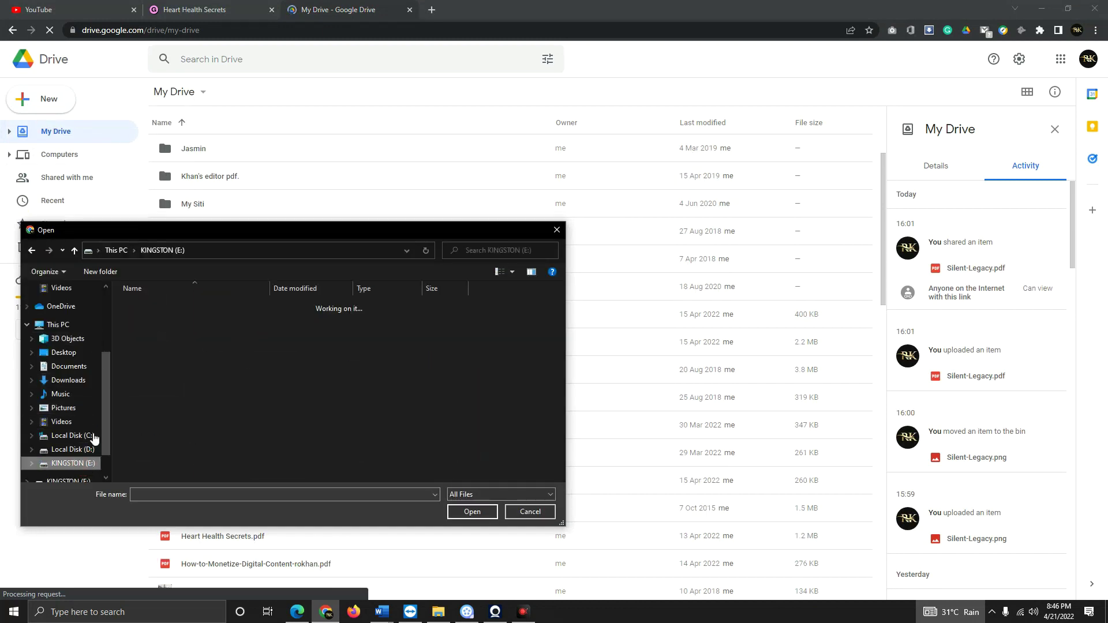
left_click(167, 495)
type("heart")
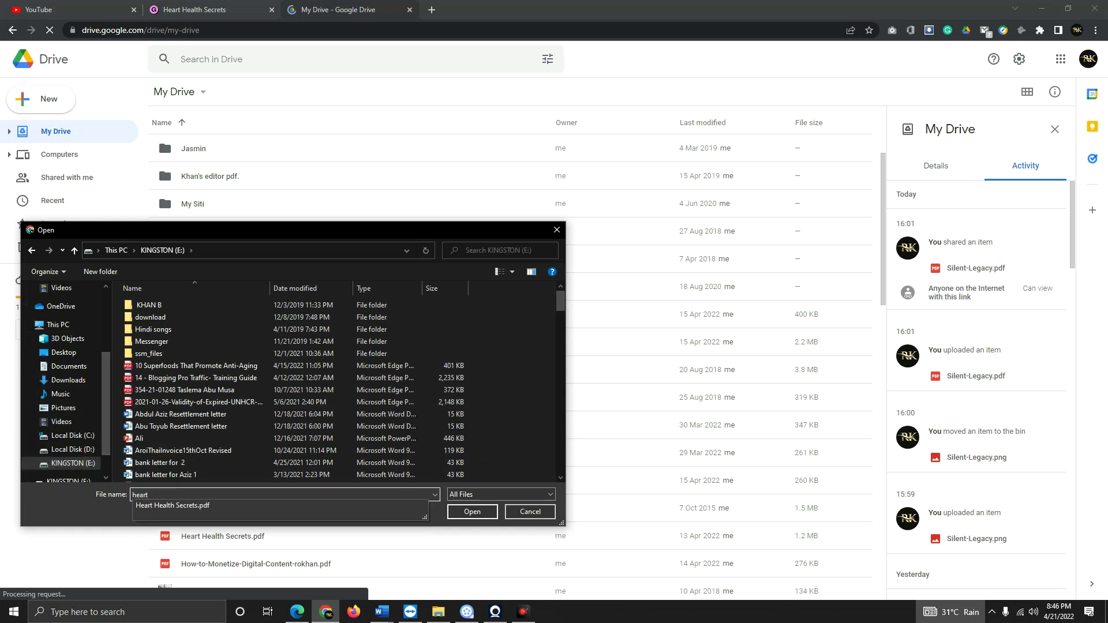
left_click(252, 507)
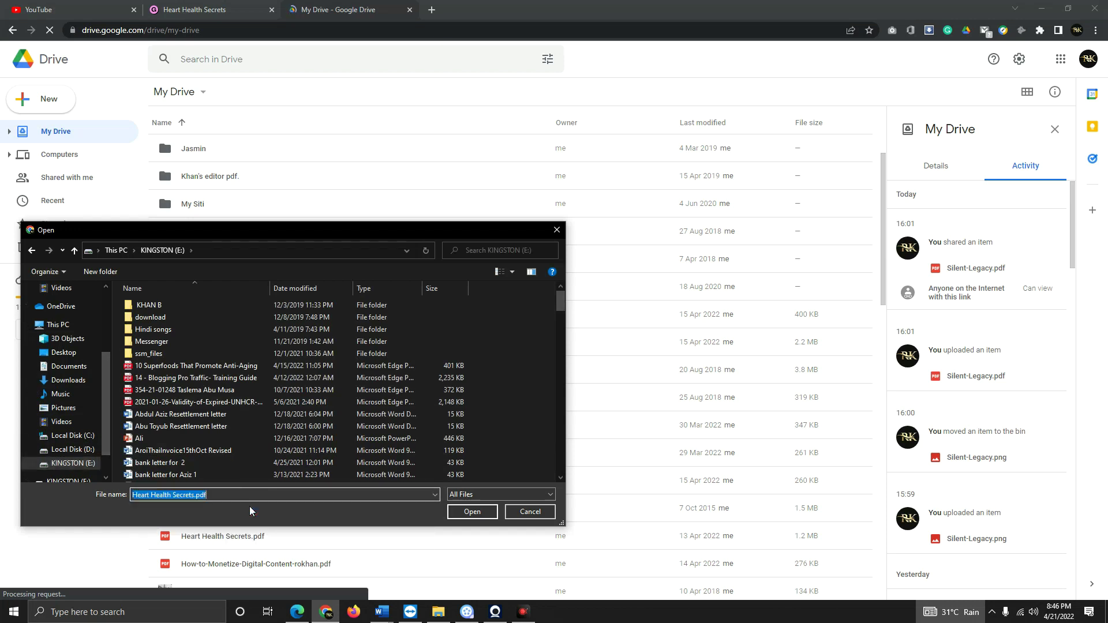
left_click(472, 512)
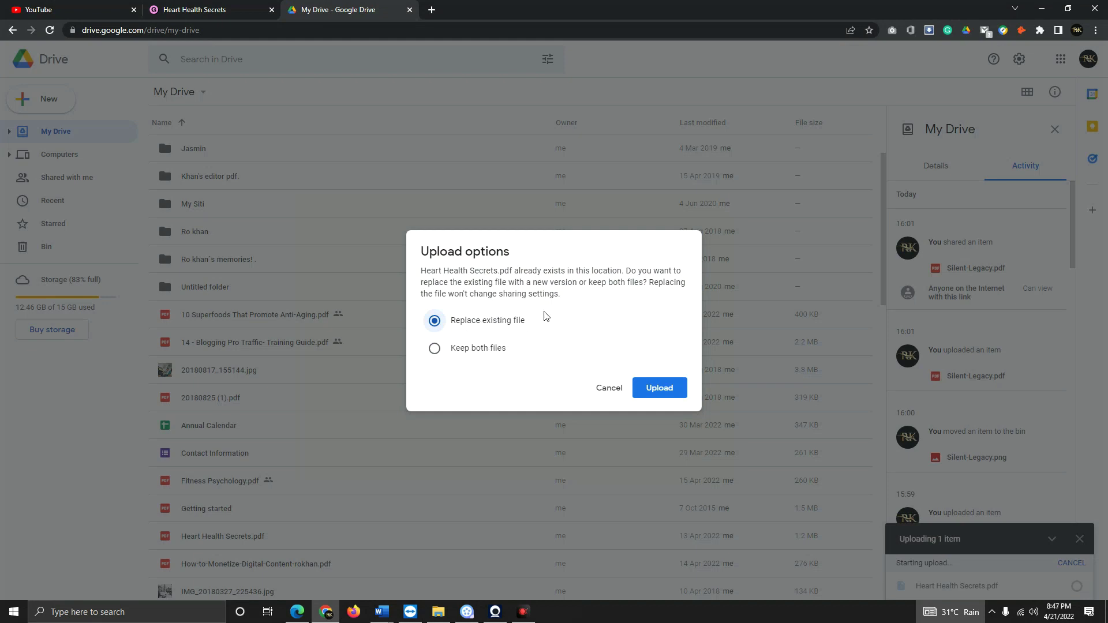
left_click(659, 388)
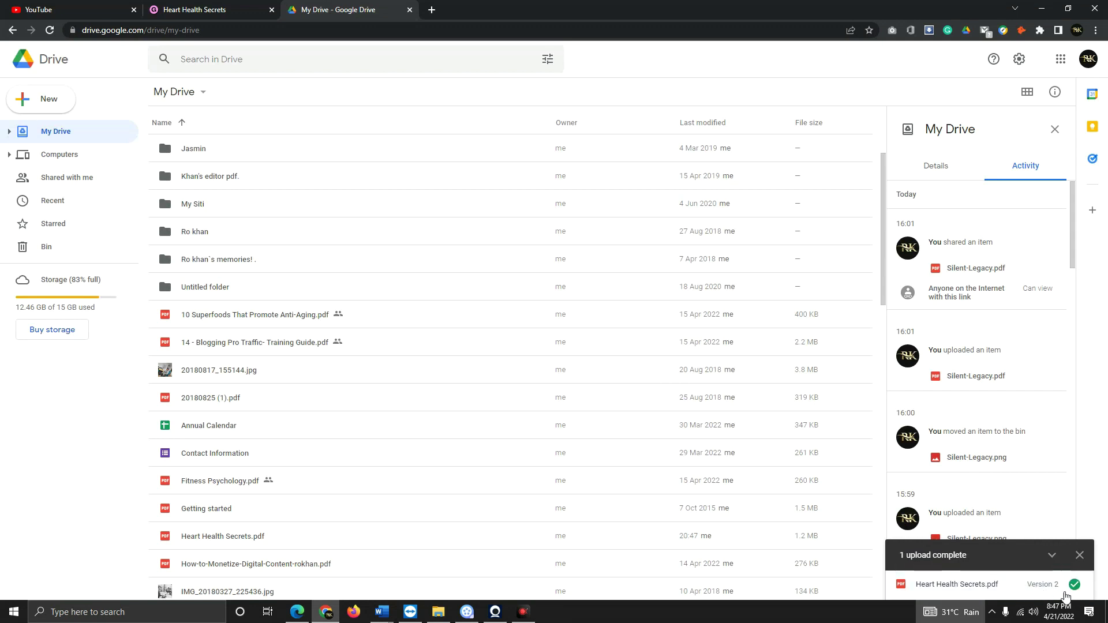
left_click(1030, 581)
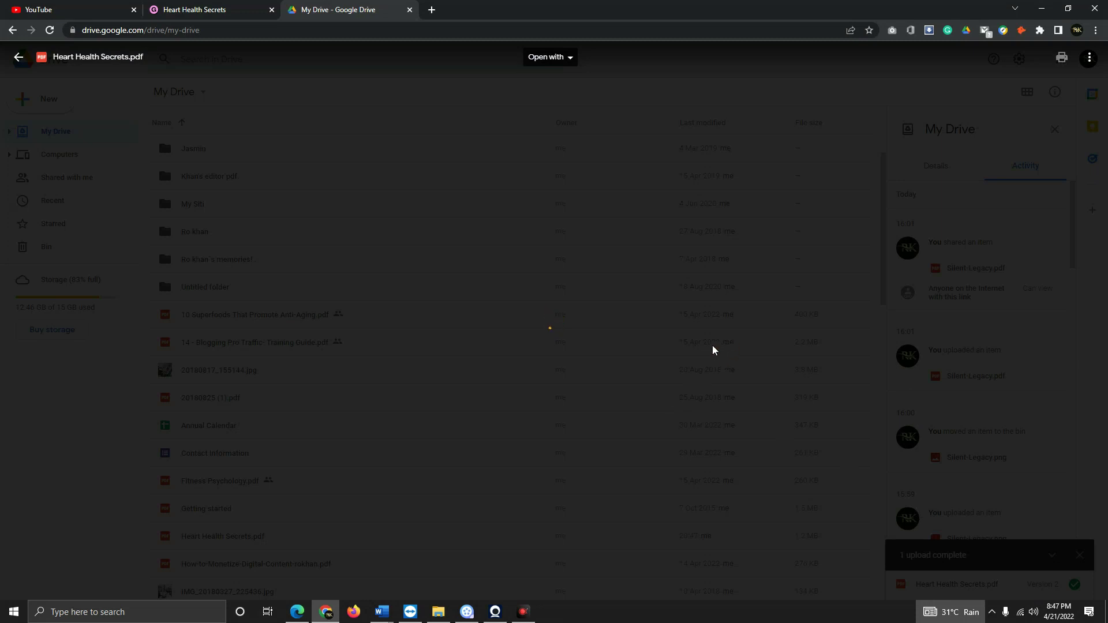
key("Escape")
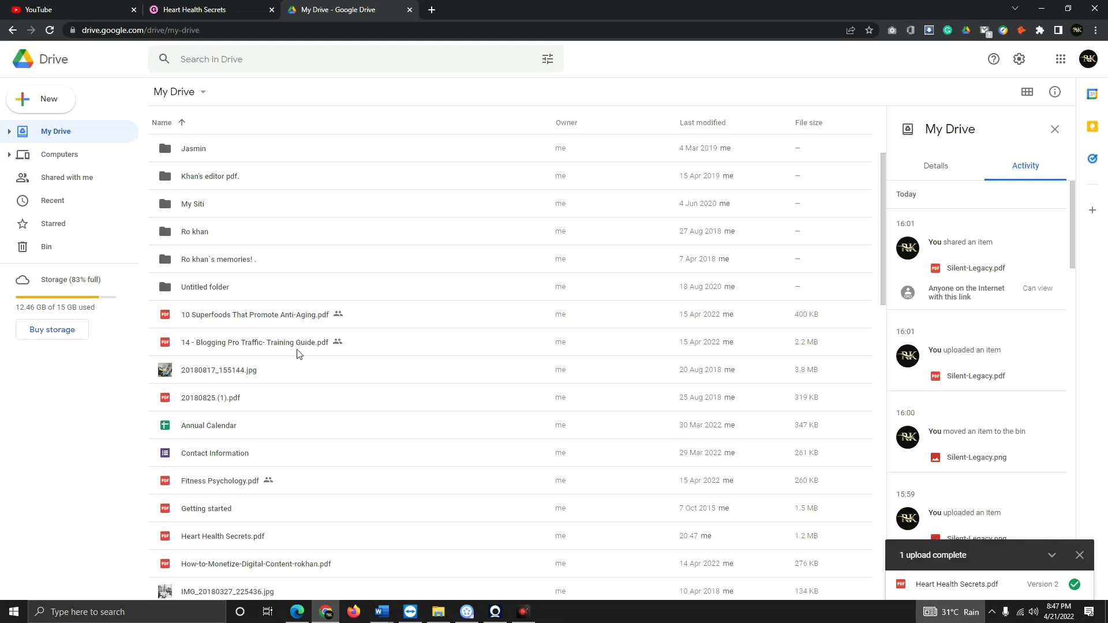
Set the link access of Heart Health Secrets.pdf to "Anyone with the link" and copy its sharing link.
left_click(268, 537)
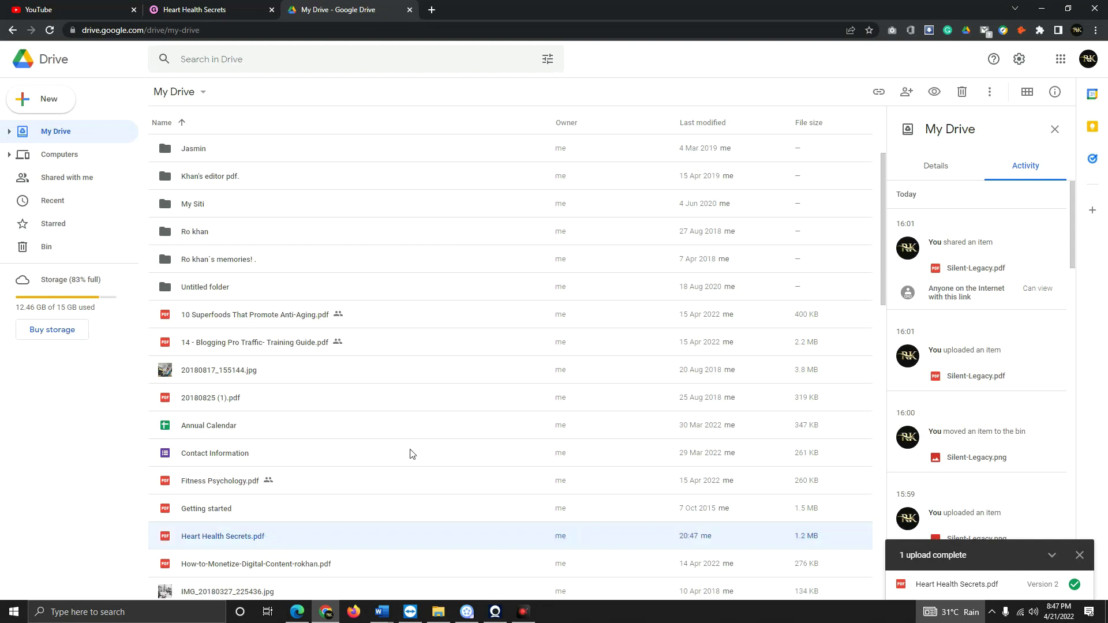
scroll(411, 453, "down", 4)
scroll(348, 381, "up", 2)
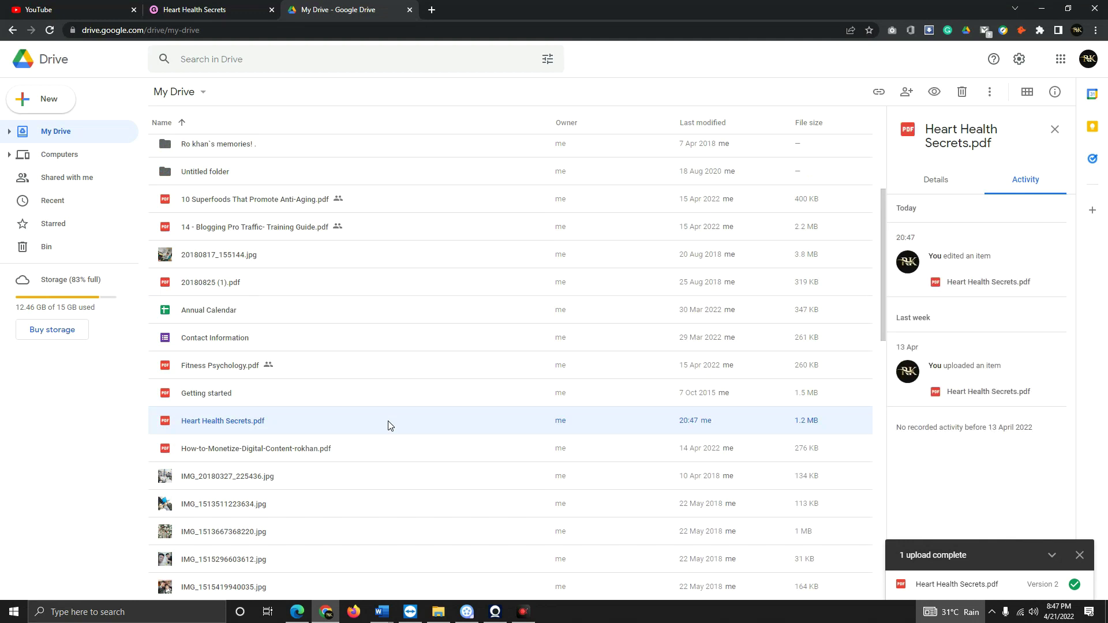
right_click(388, 426)
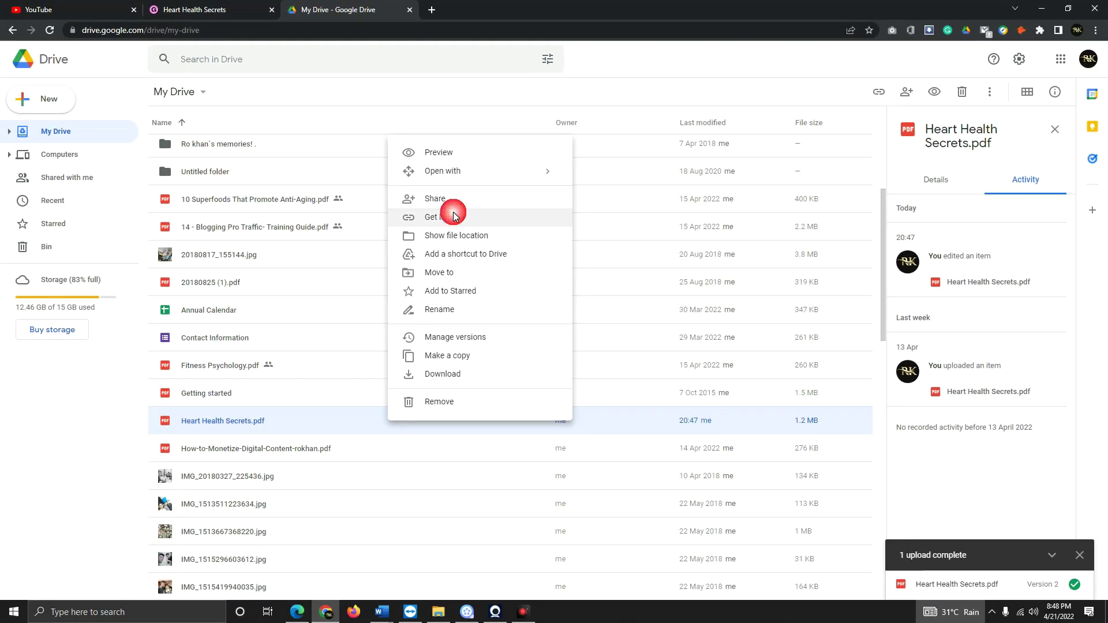
left_click(452, 215)
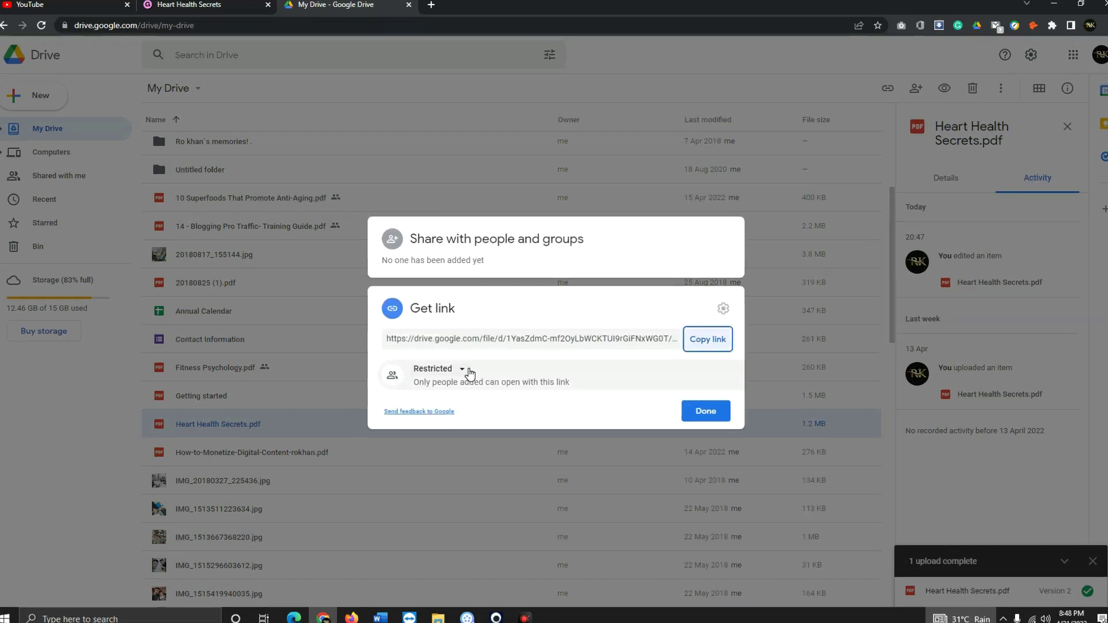
left_click(460, 369)
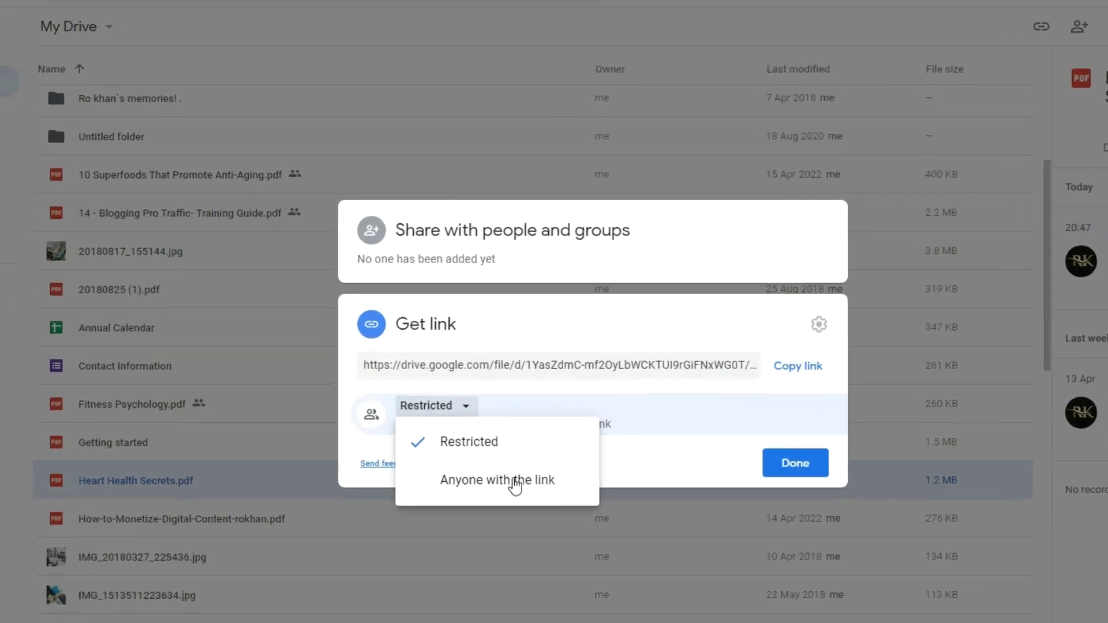
left_click(513, 482)
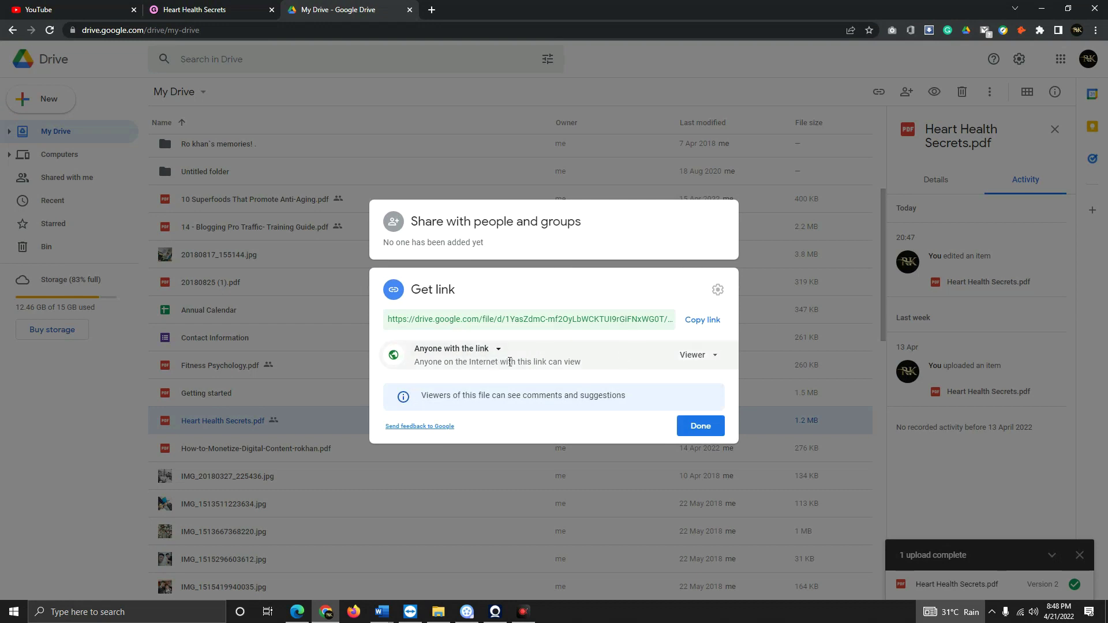
left_click(708, 322)
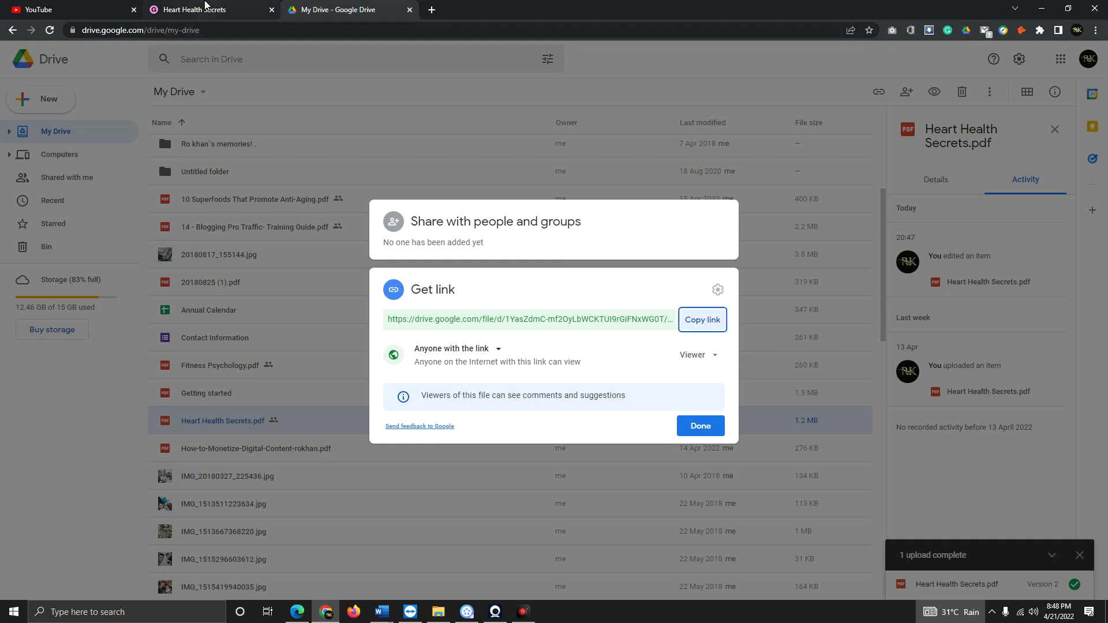
Switch back to Gumroad and add the copied Google Drive link to the product's content files as an external page.
left_click(206, 9)
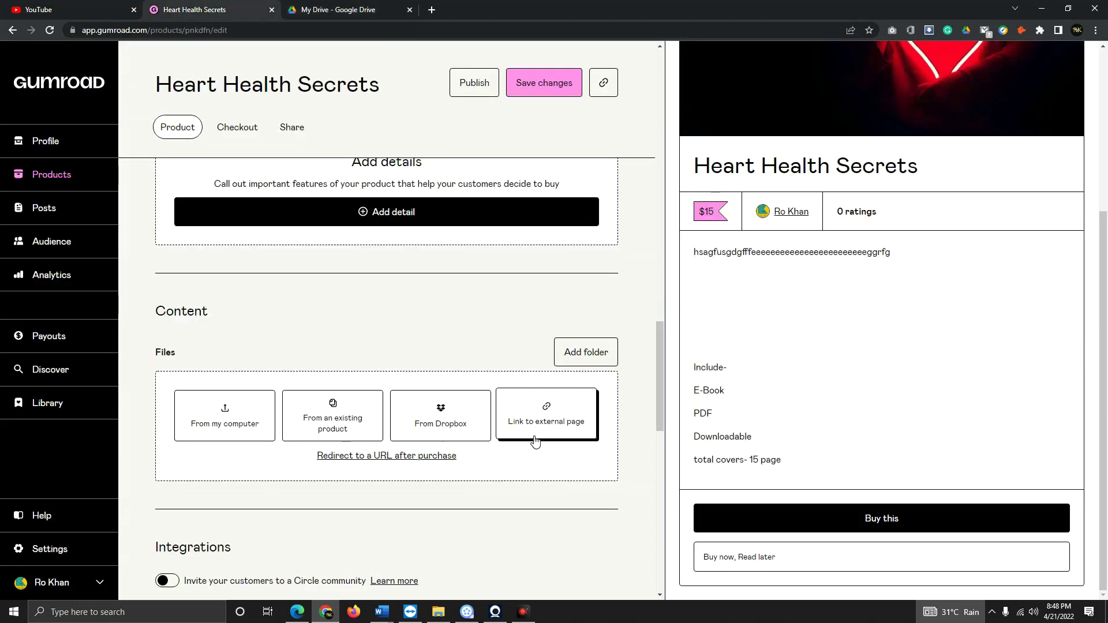
left_click(578, 408)
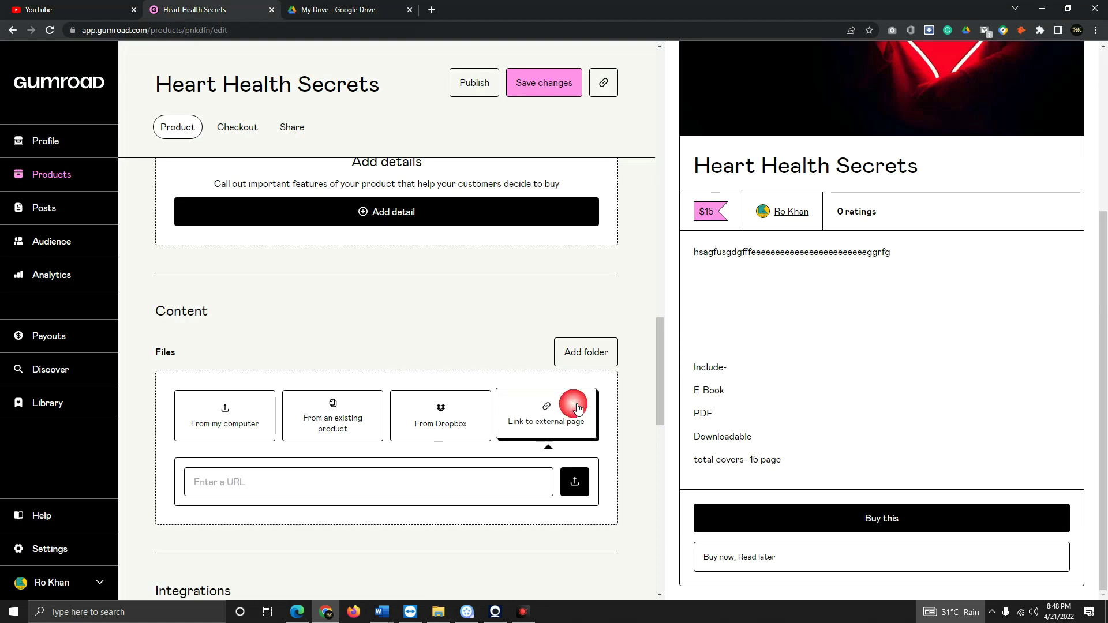
left_click(287, 482)
right_click(287, 482)
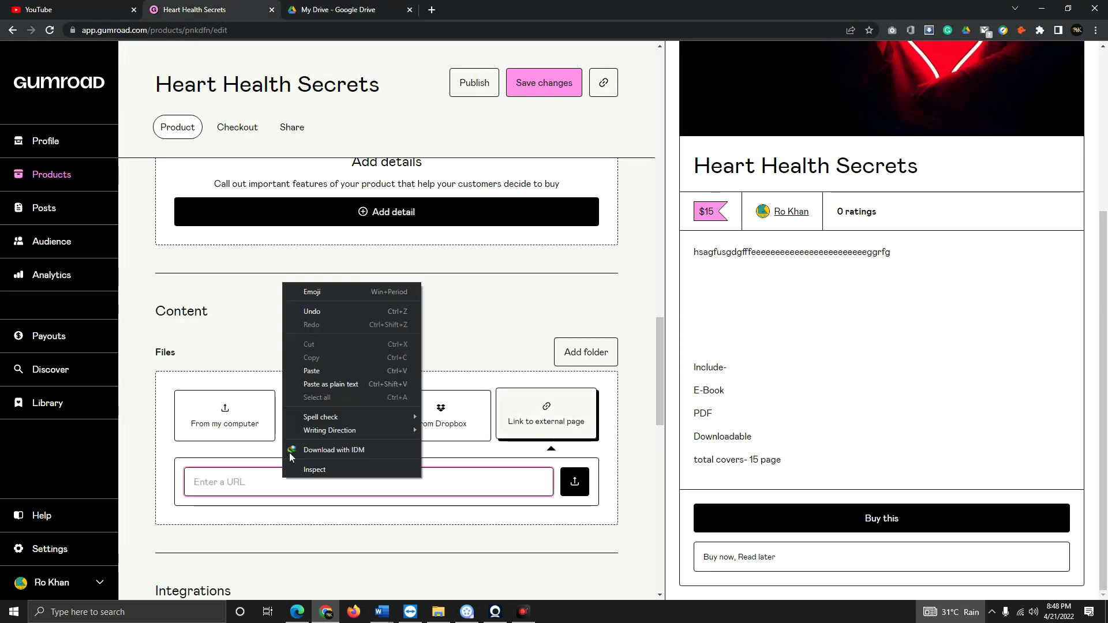
left_click(312, 371)
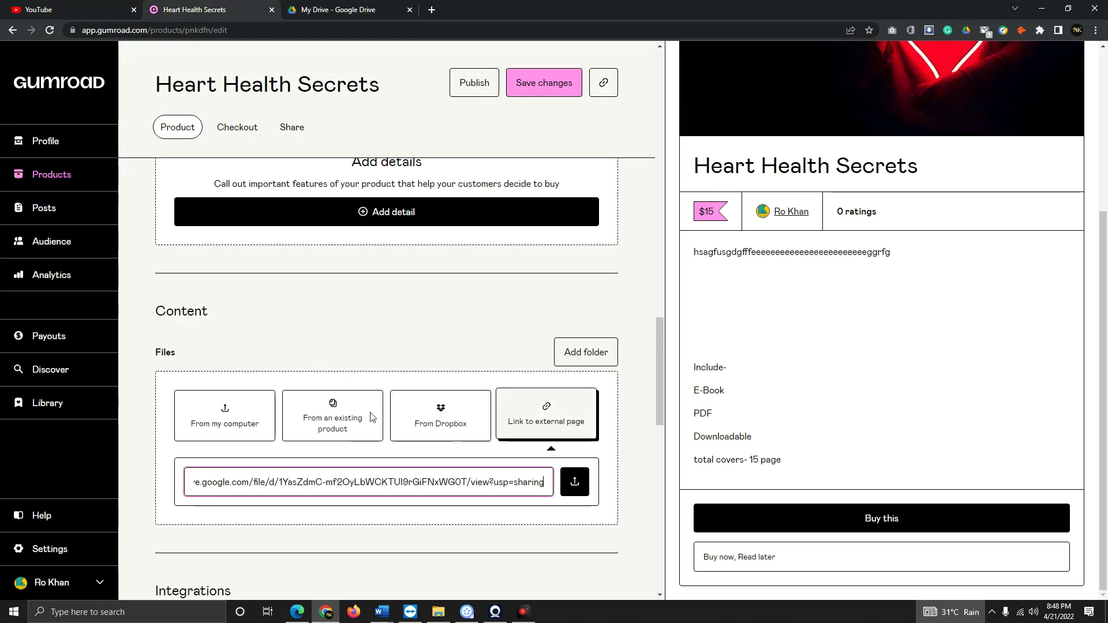
left_click(573, 482)
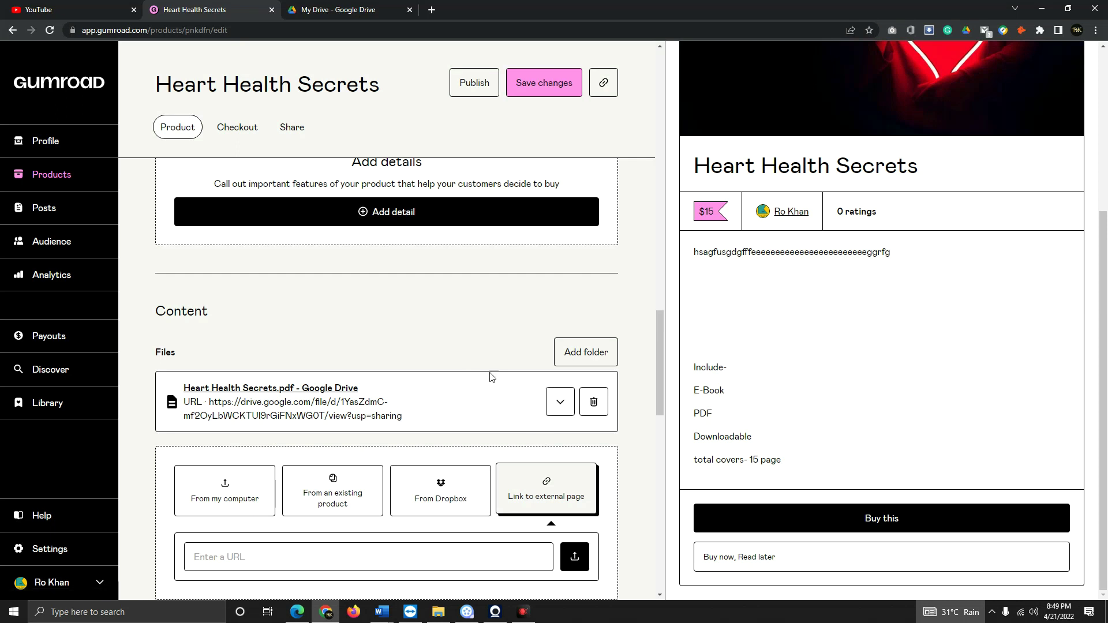
scroll(428, 317, "down", 2)
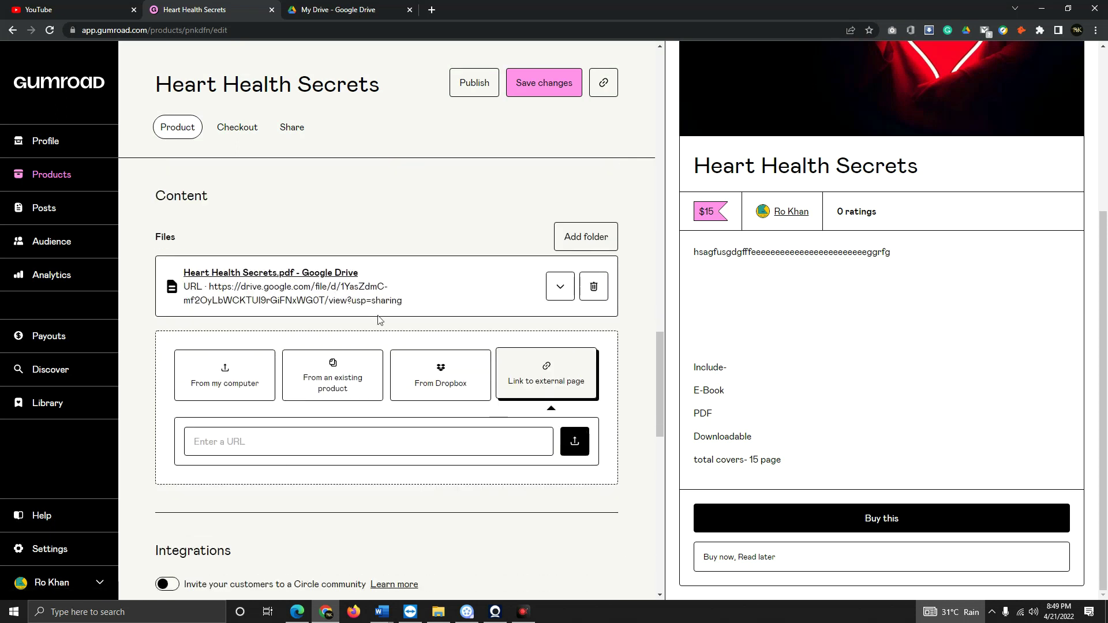
Allow customers to pay what they want for the product, with a suggested amount of $25.99.
scroll(479, 317, "down", 1)
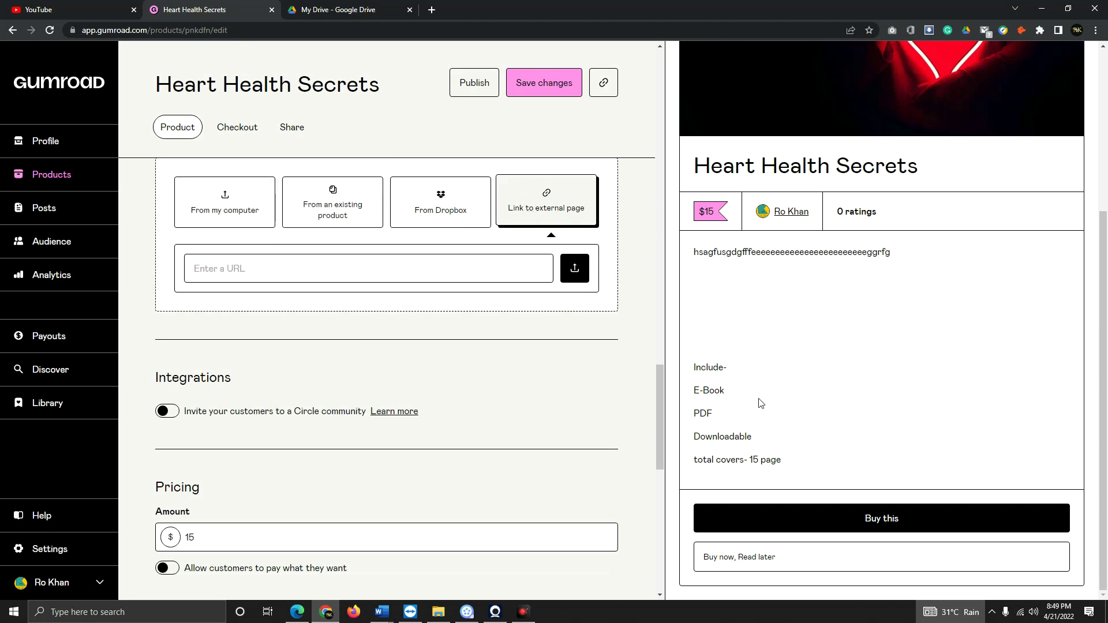
scroll(294, 459, "down", 2)
left_click(217, 427)
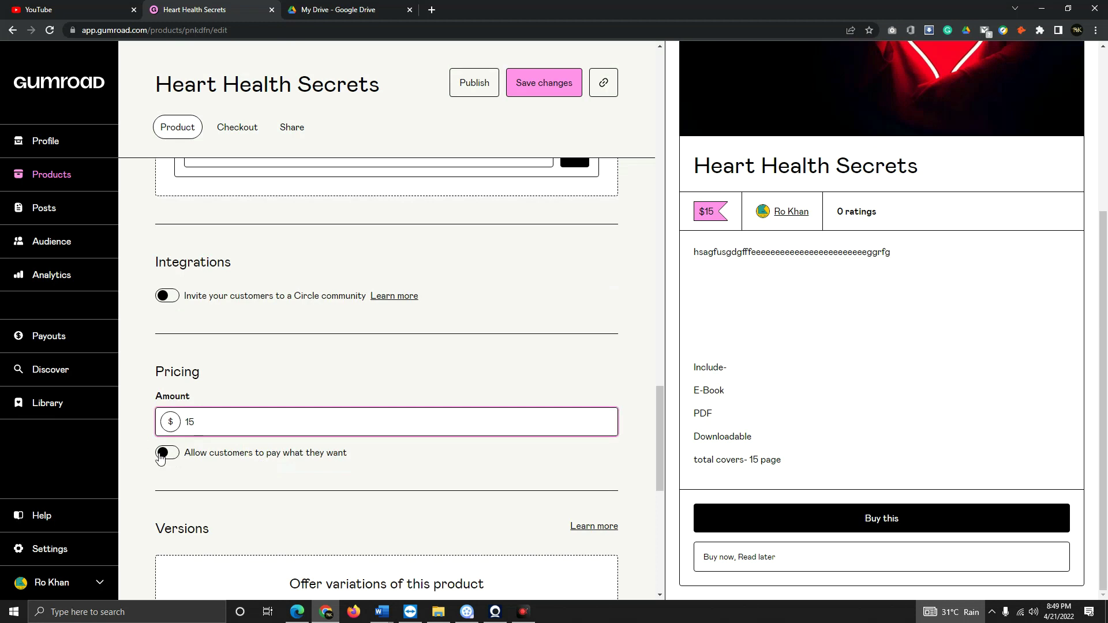
scroll(179, 455, "down", 1)
scroll(180, 456, "down", 1)
left_click(165, 395)
left_click(440, 454)
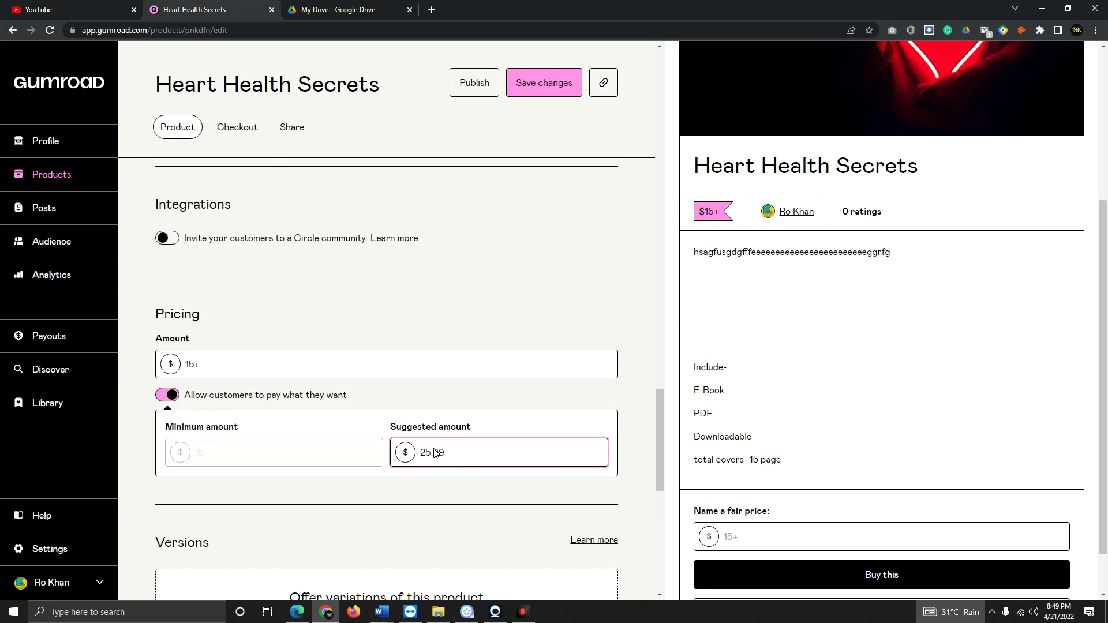
Set the product's minimum price to $10 in the pricing amount.
left_click(190, 364)
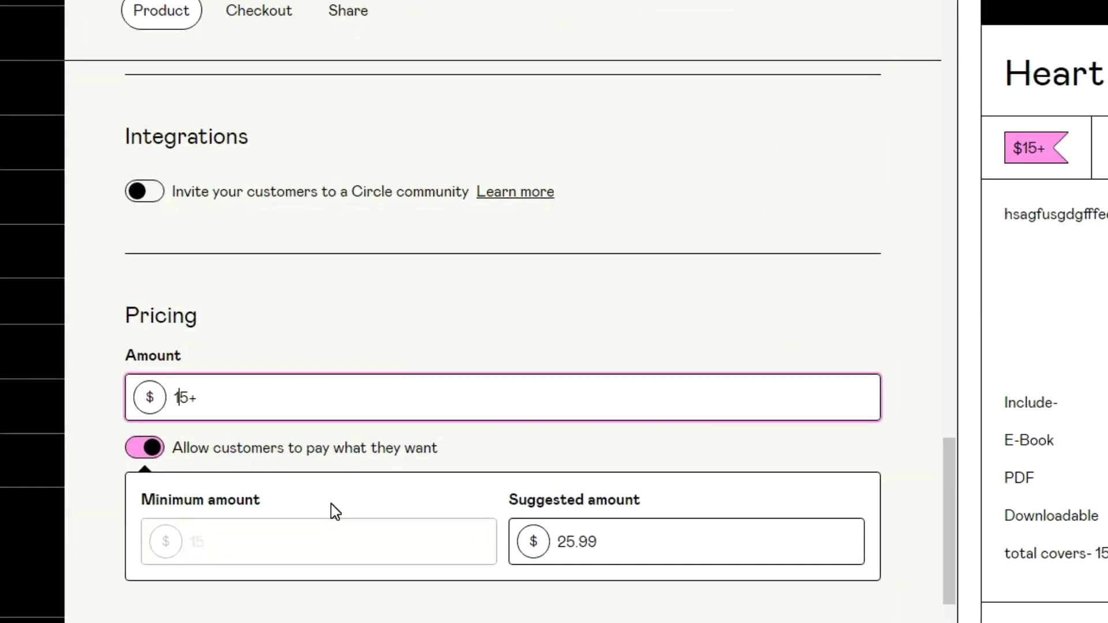
key("BackSpace")
key("Delete")
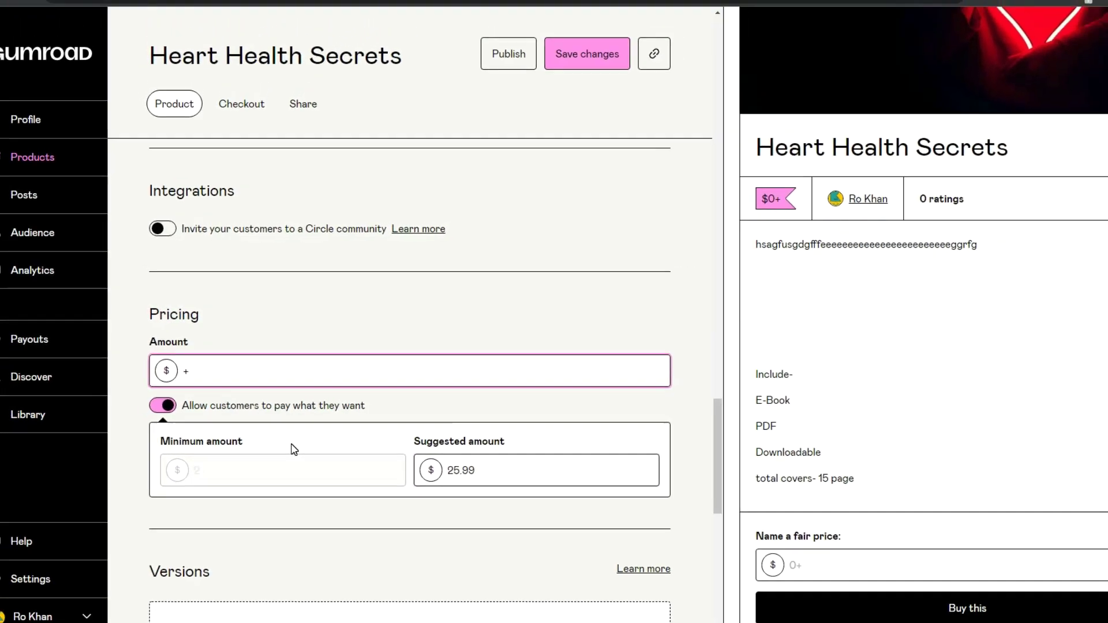
type("10")
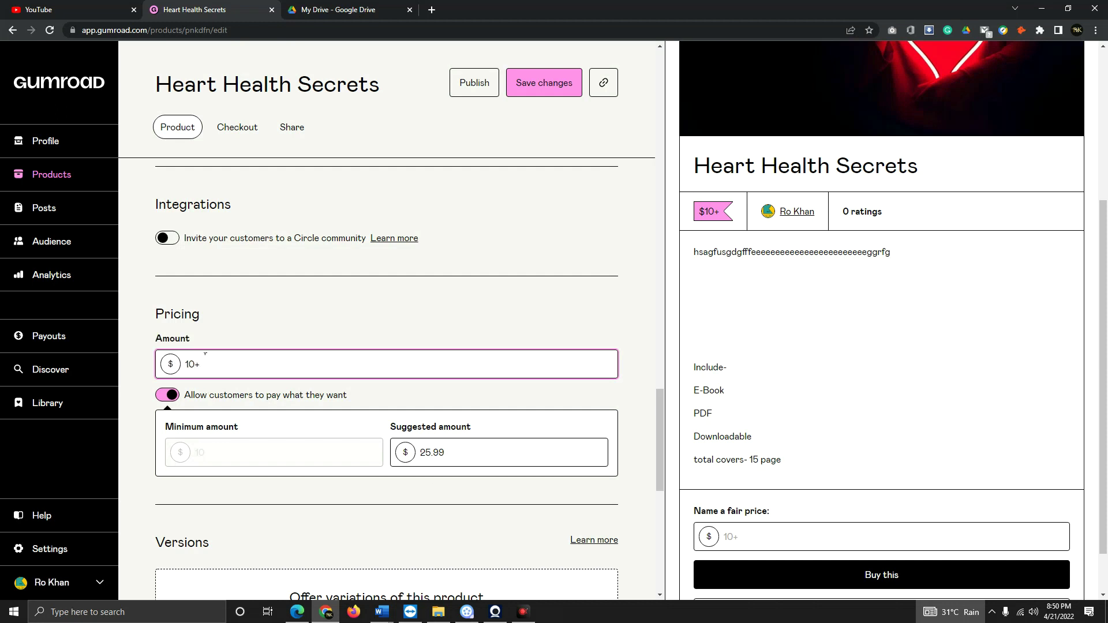
Add the suggested tags "heart" and "health" to the product's Discover settings.
scroll(386, 370, "down", 3)
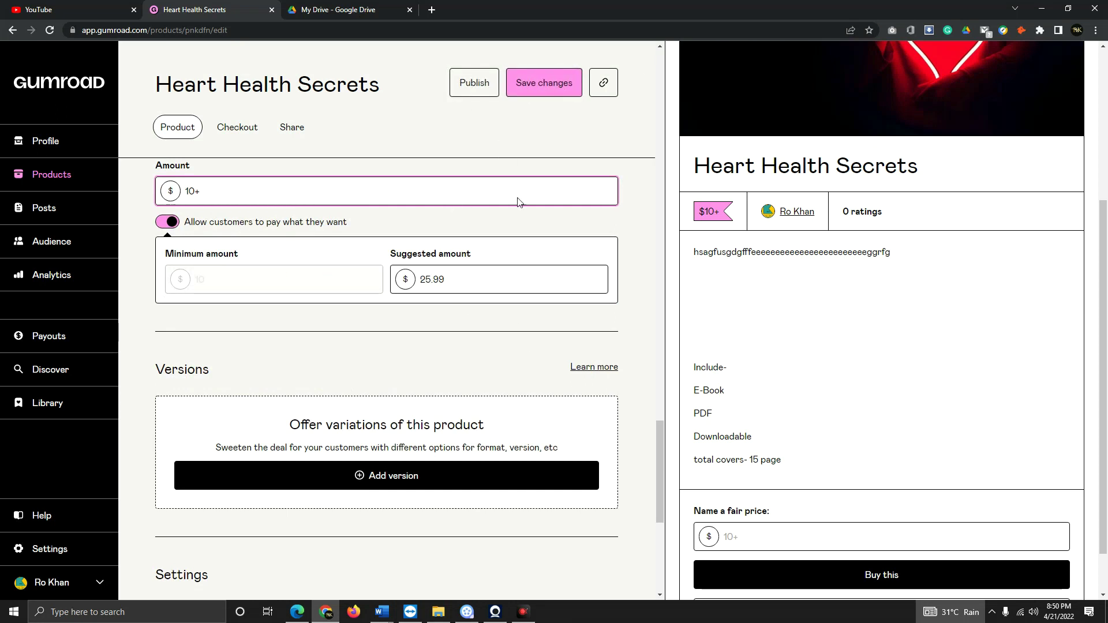
scroll(508, 230, "down", 4)
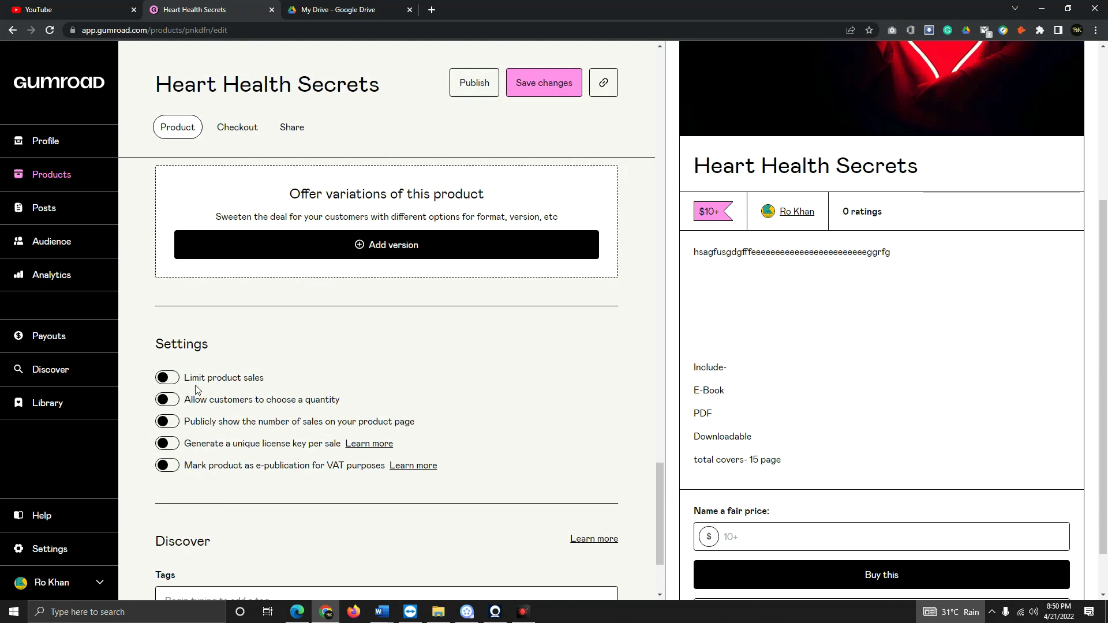
scroll(222, 446, "down", 2)
scroll(290, 346, "down", 1)
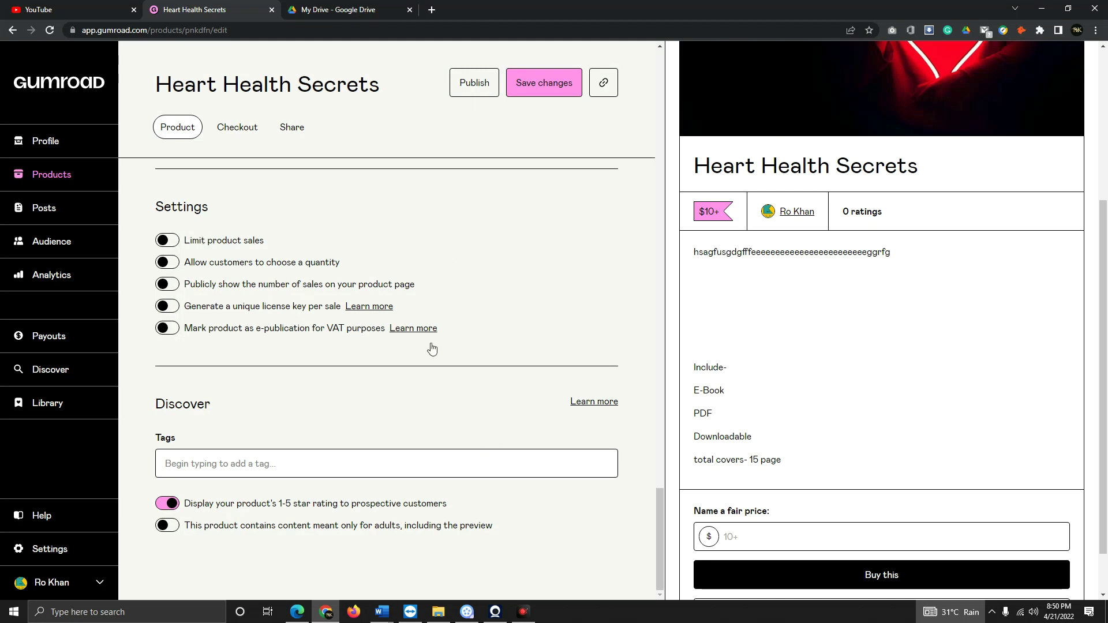
left_click(228, 468)
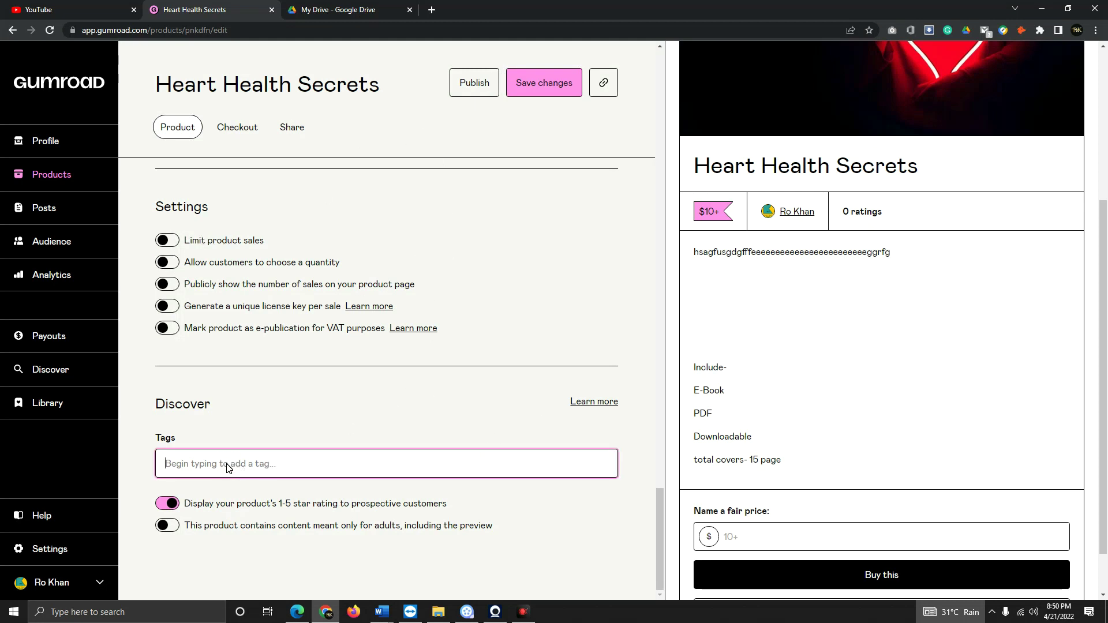
type("heart")
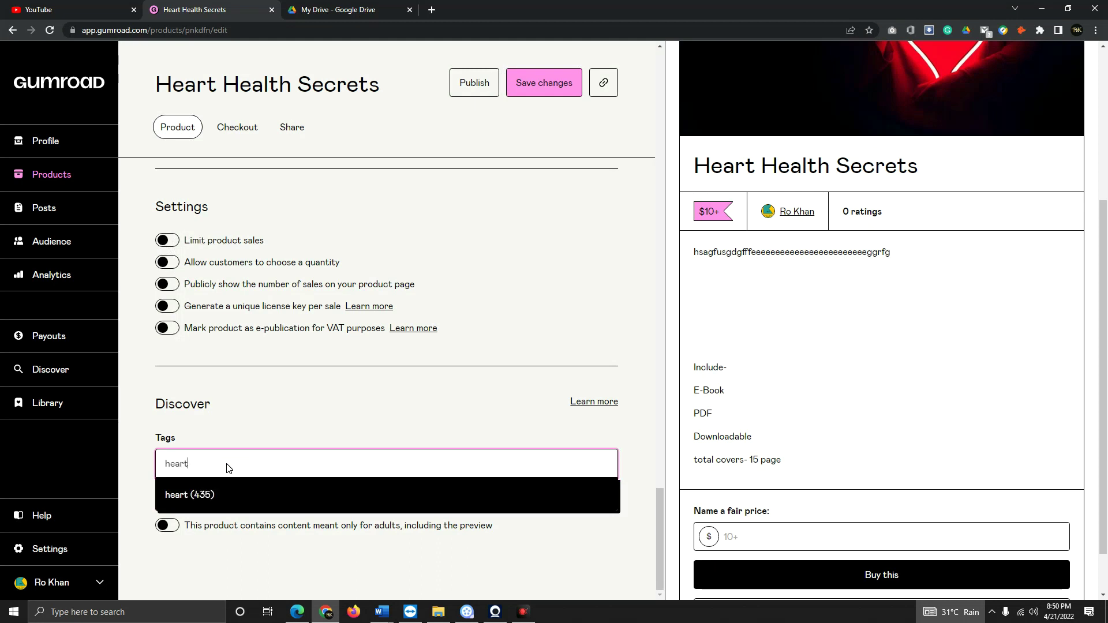
left_click(229, 495)
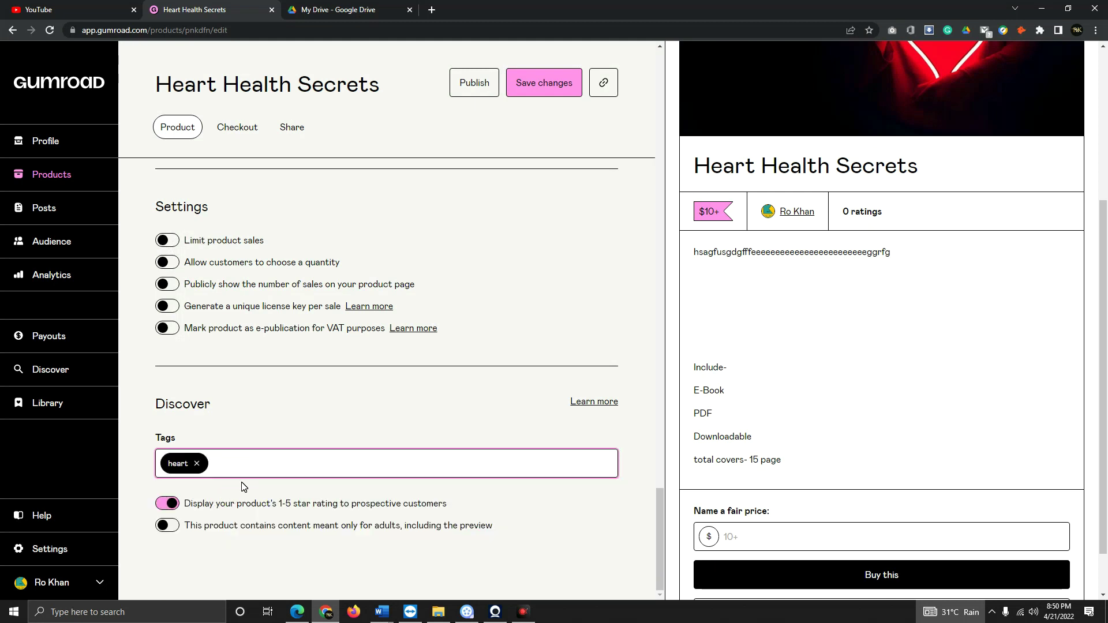
type("health")
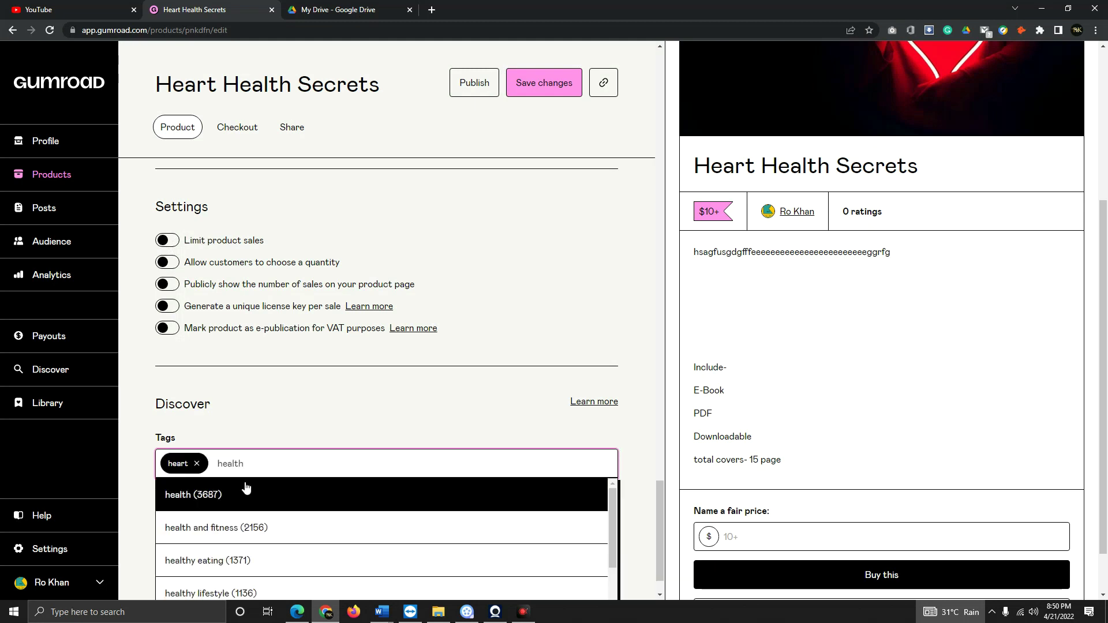
left_click(230, 499)
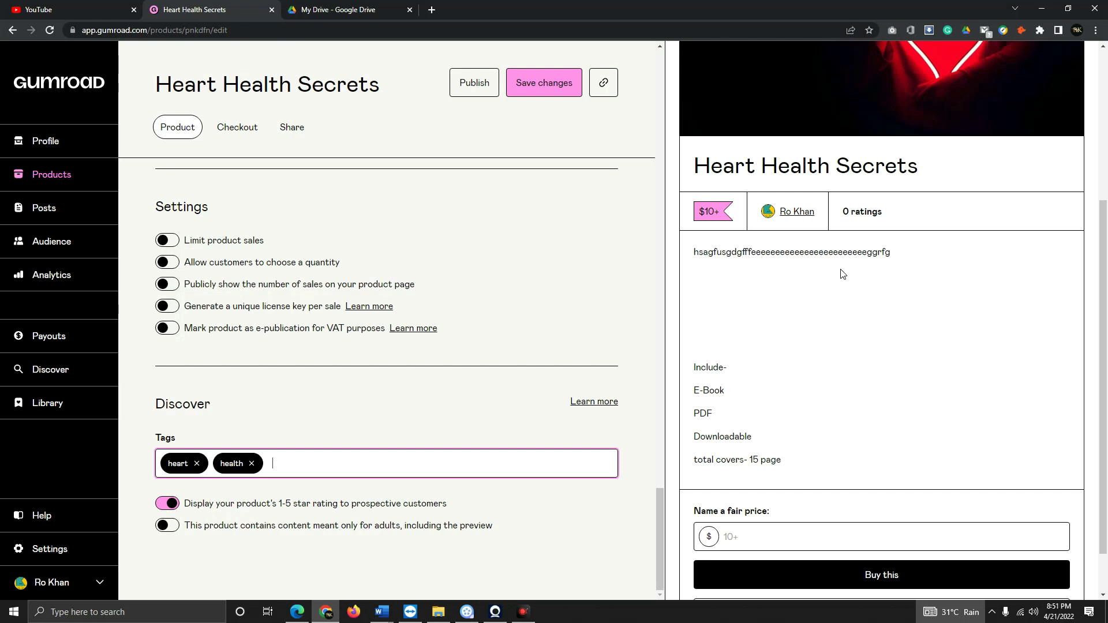
Check the product preview, save the changes and publish Heart Health Secrets.
scroll(879, 372, "down", 1)
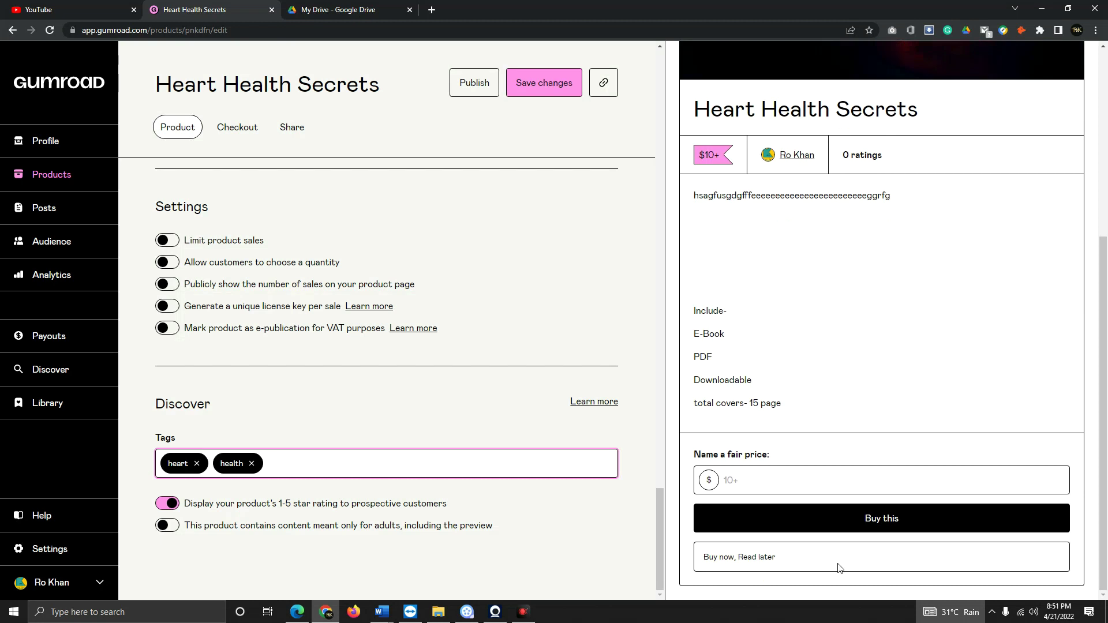
scroll(390, 278, "up", 15)
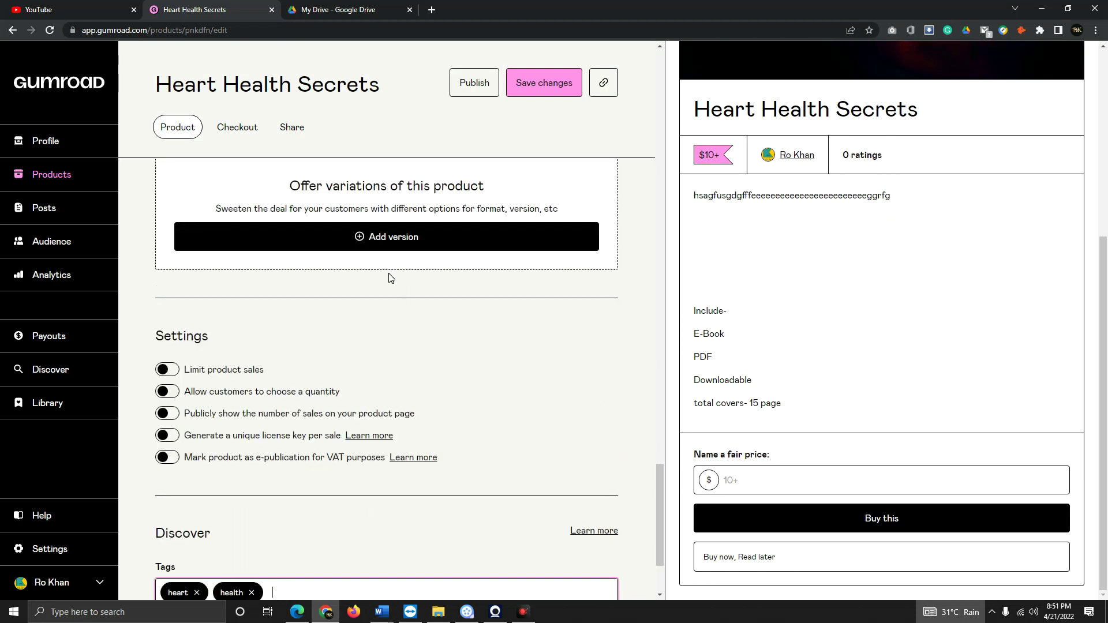
scroll(390, 277, "up", 6)
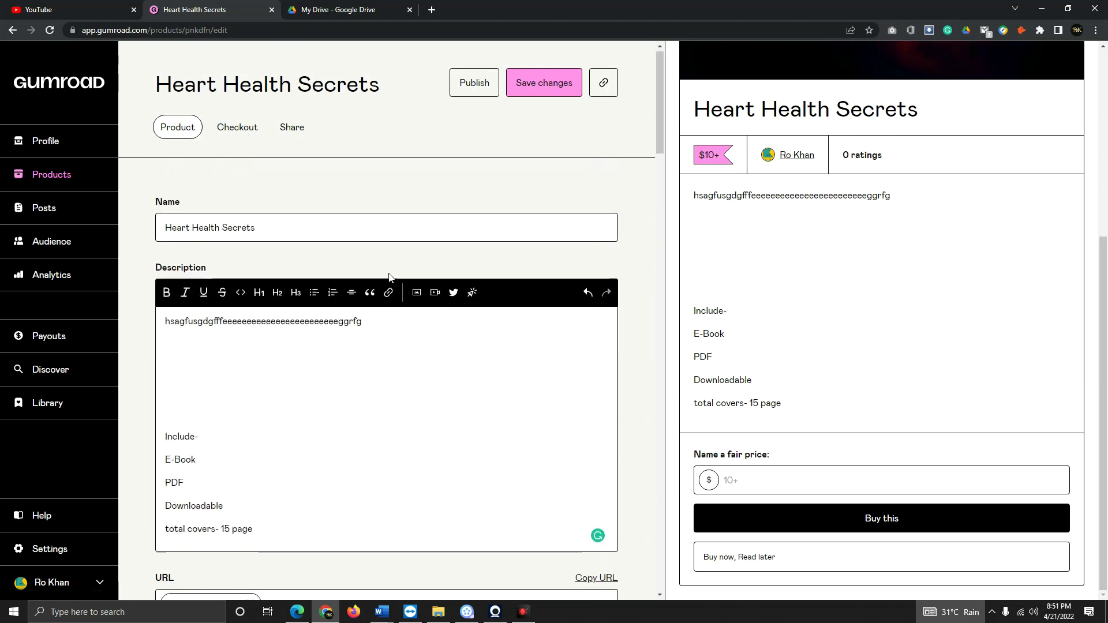
left_click(546, 87)
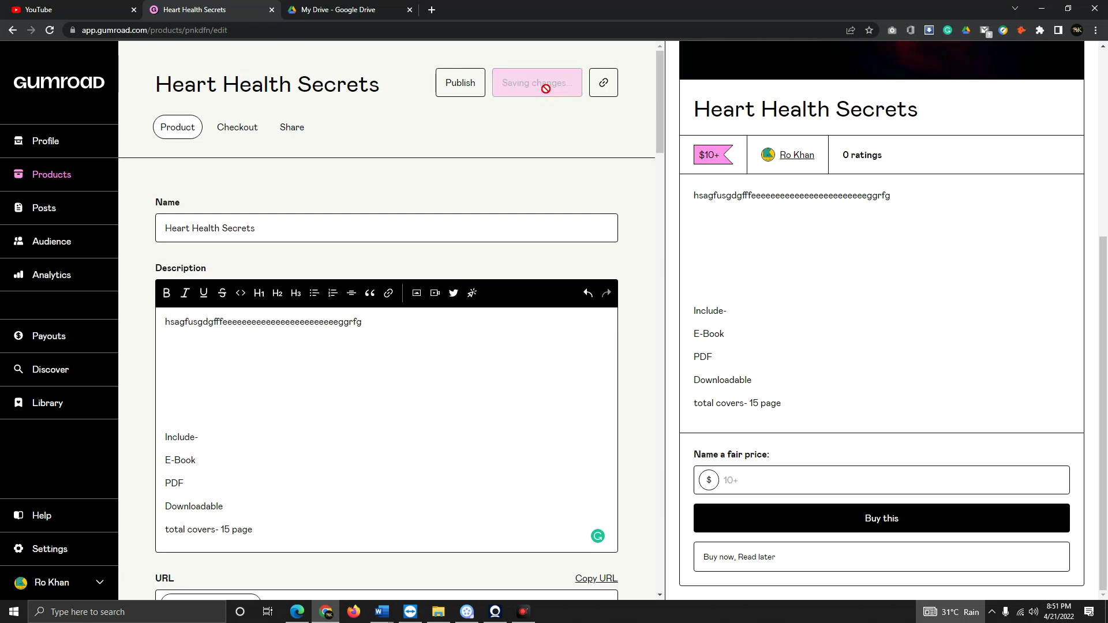
left_click(476, 86)
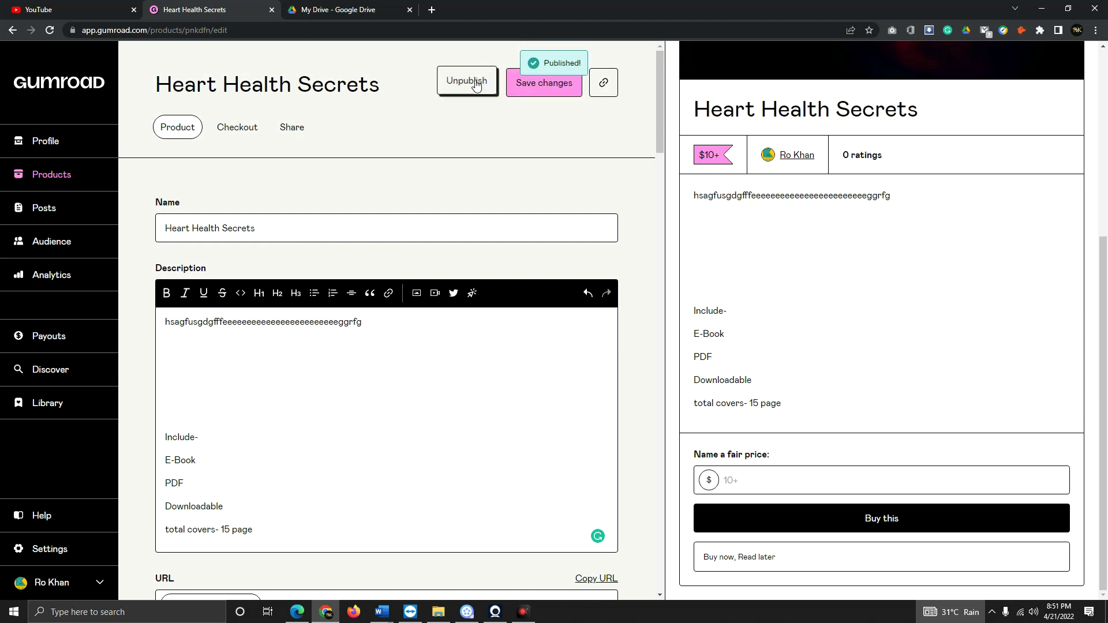
Open the product's sharing options, copy its URL and look over the embed and profile settings.
left_click(291, 127)
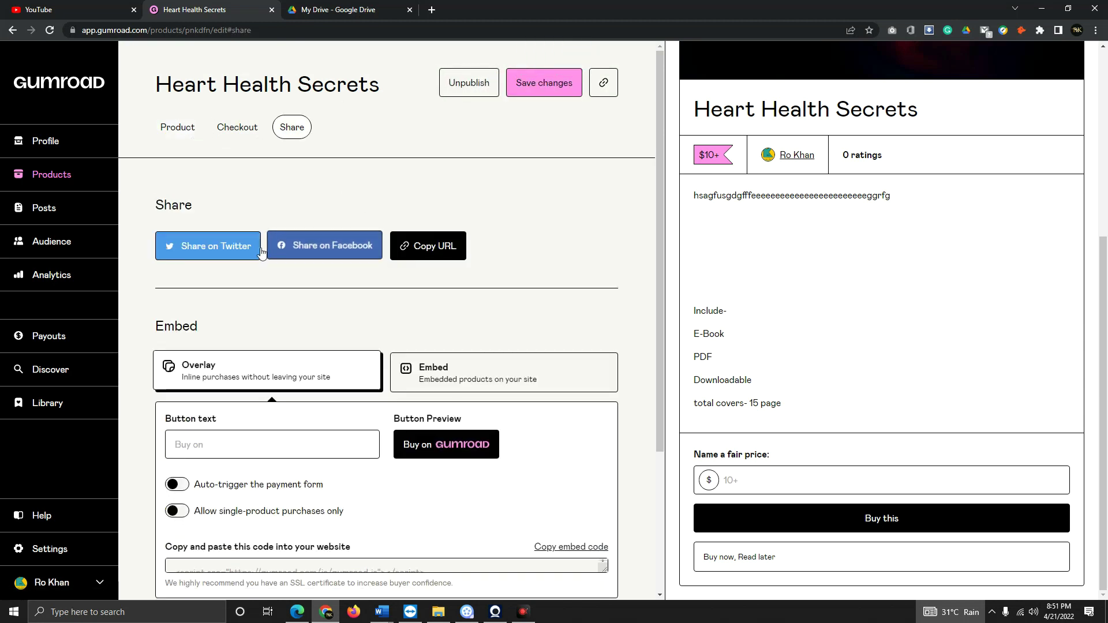
left_click(425, 262)
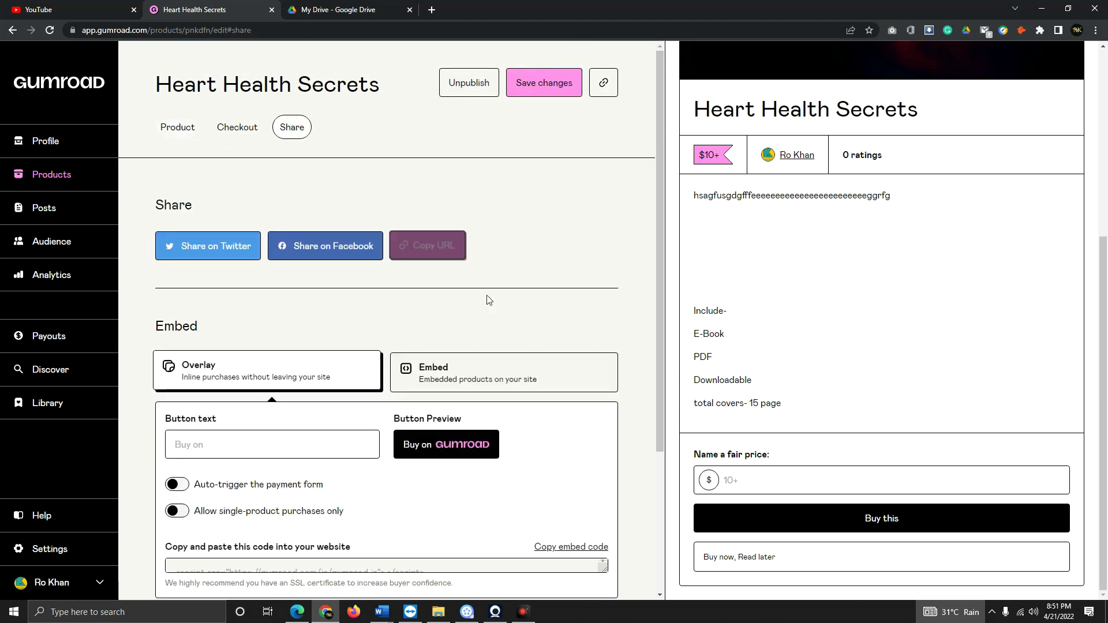
left_click(427, 245)
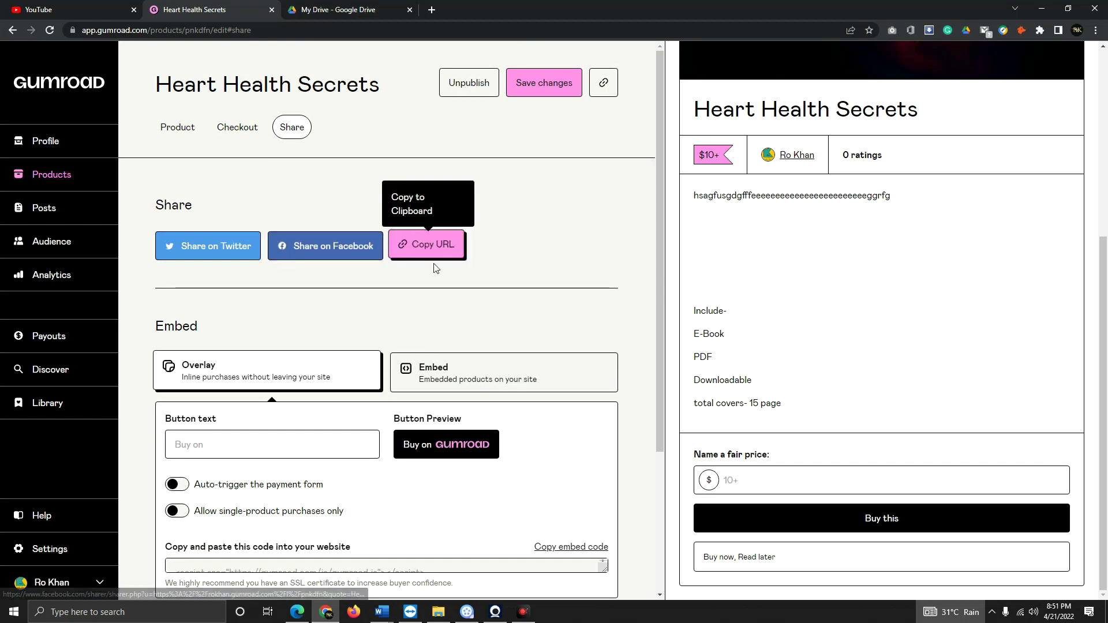
scroll(424, 372, "down", 3)
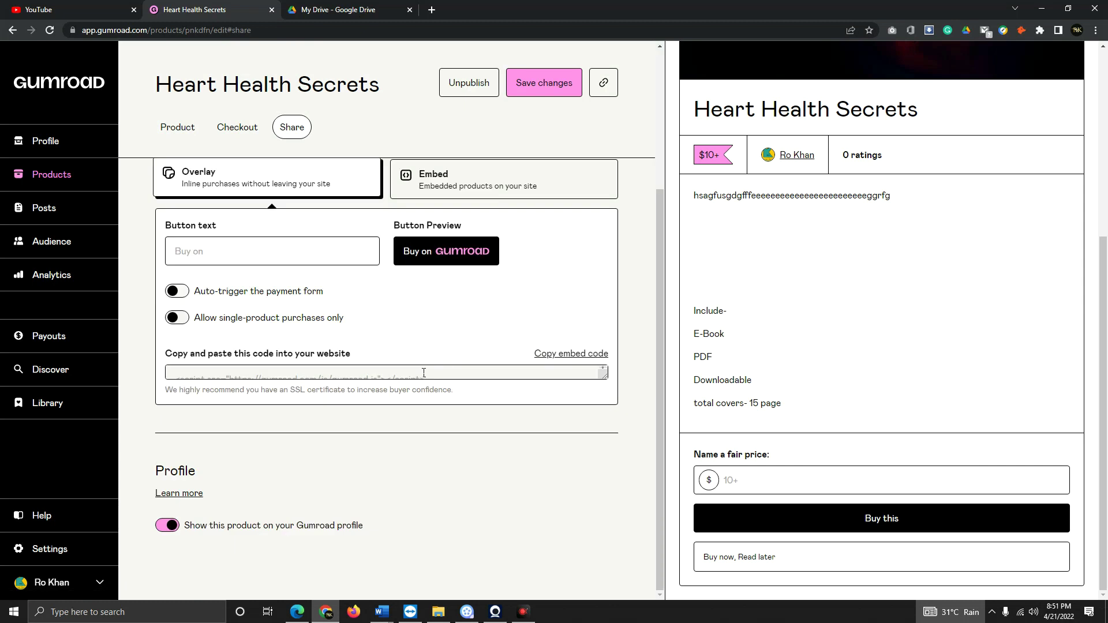
scroll(424, 372, "up", 3)
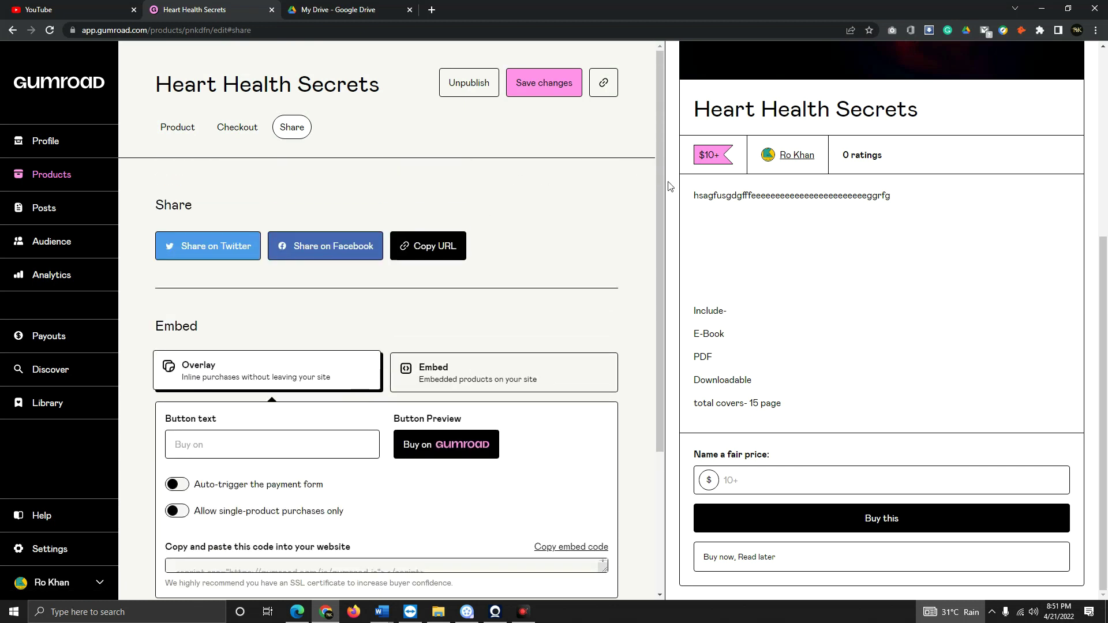
Return to the product list and open the public page of the newly published $10+ Heart Health Secrets.
left_click(74, 175)
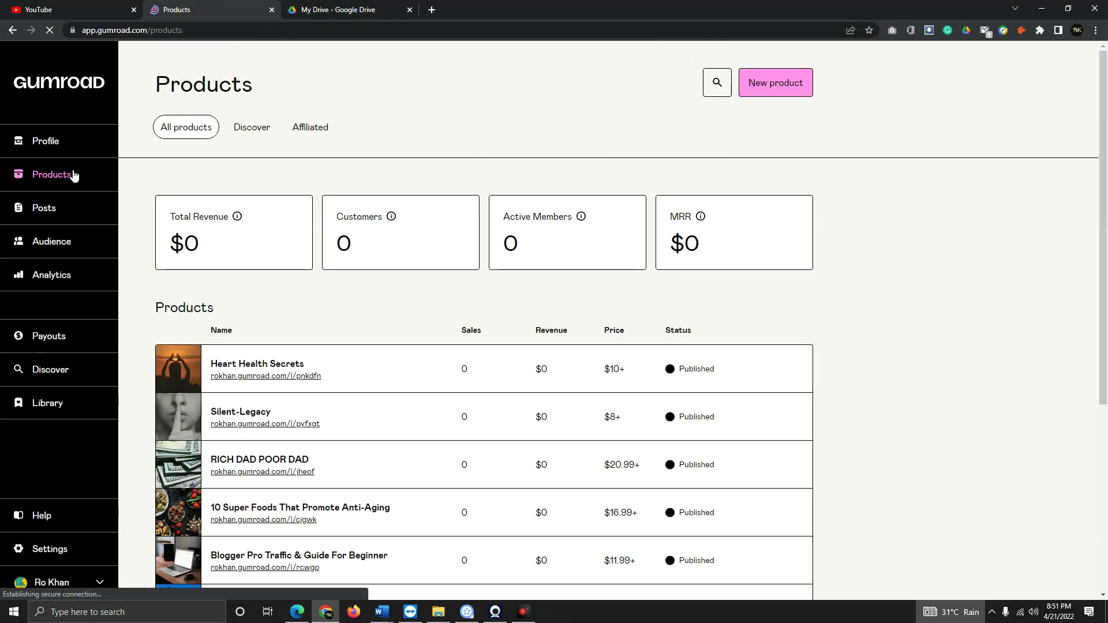
scroll(420, 175, "down", 2)
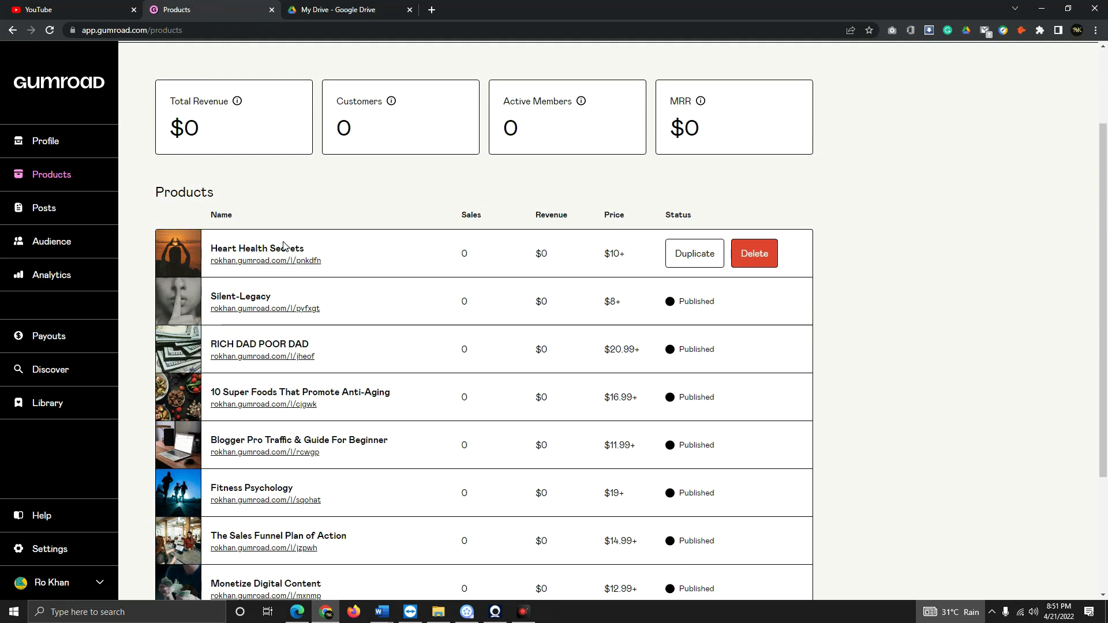
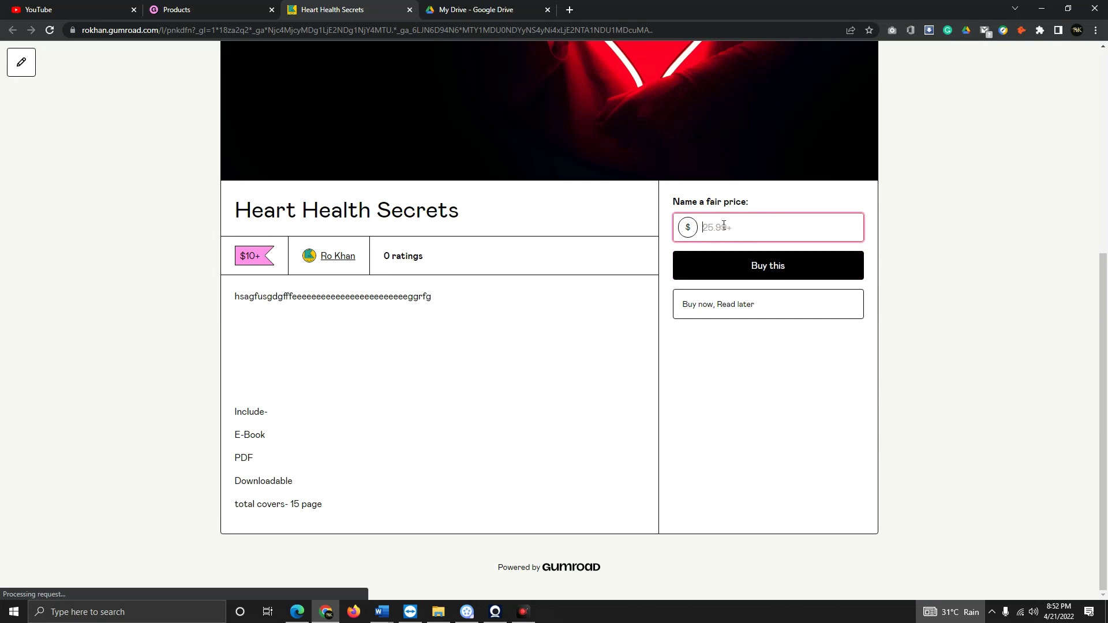
Try fair prices of $15, $10, $11 and $9 on the public product page, clearing each one.
type("15")
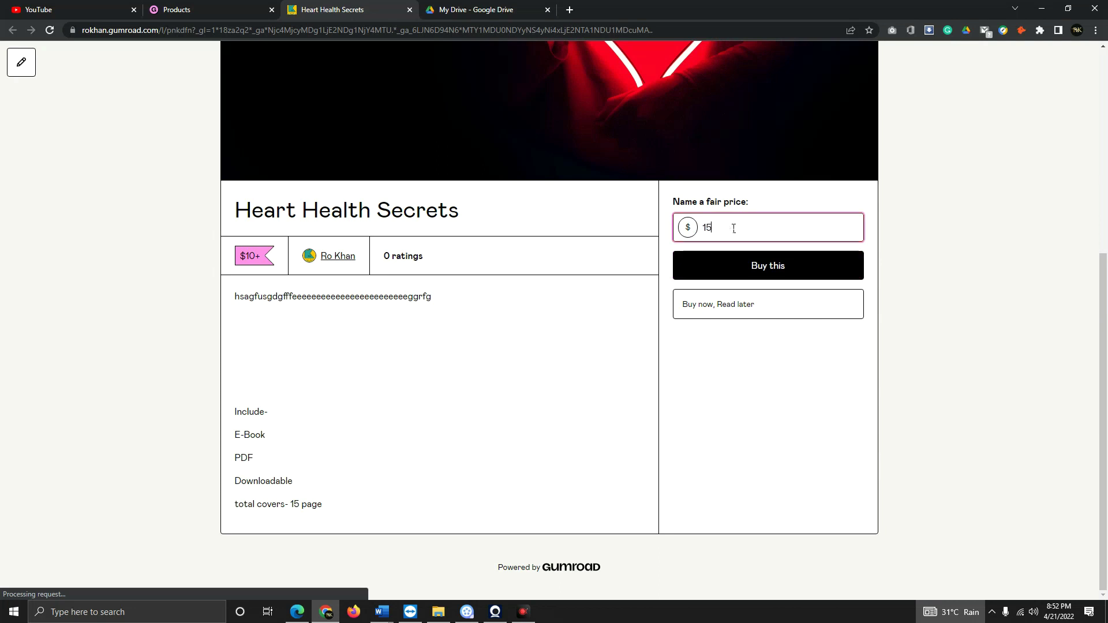
key("BackSpace")
type("10")
key("BackSpace")
key("BackSpace")
type("11")
key("BackSpace")
key("BackSpace")
type("9")
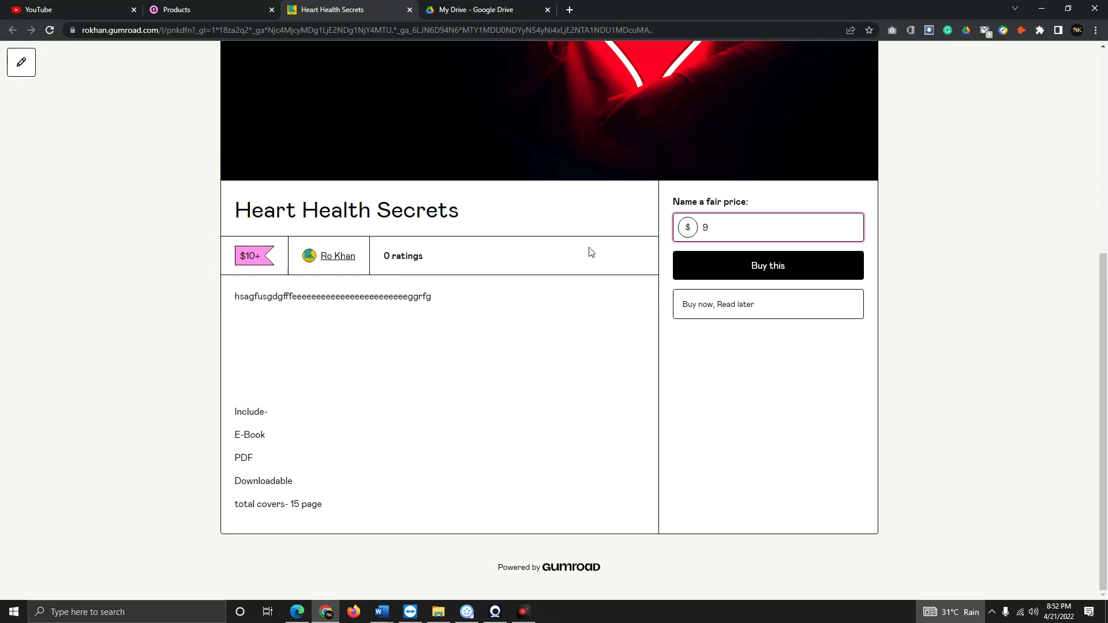
key("BackSpace")
type("9")
key("BackSpace")
type("10")
key("BackSpace")
key("BackSpace")
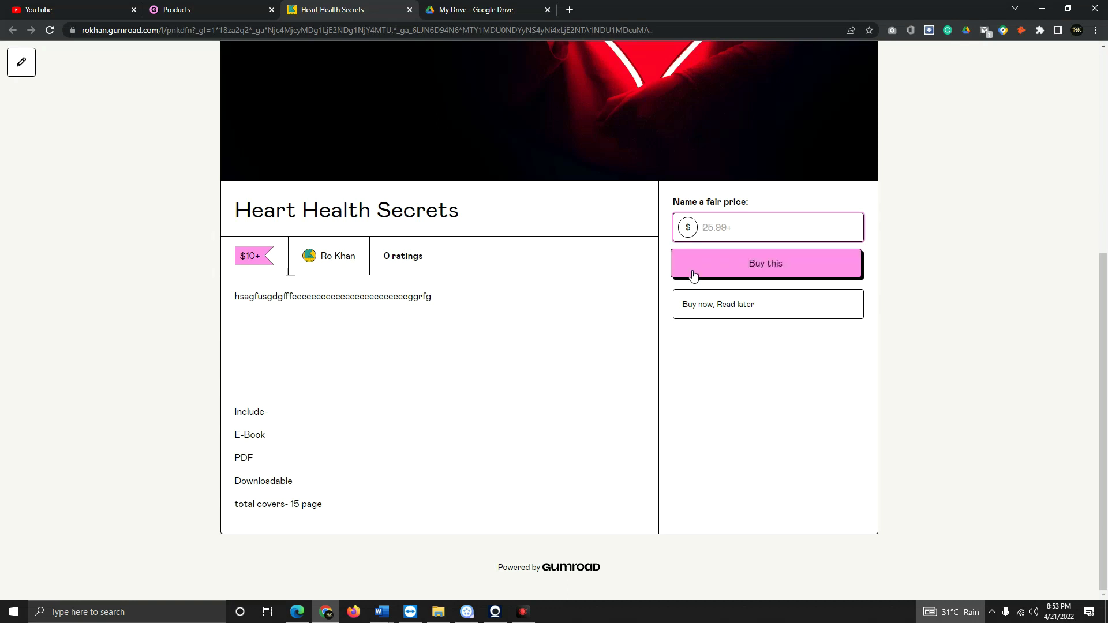
Offer $11 as the fair price for Heart Health Secrets and proceed to the checkout.
type("11")
left_click(791, 271)
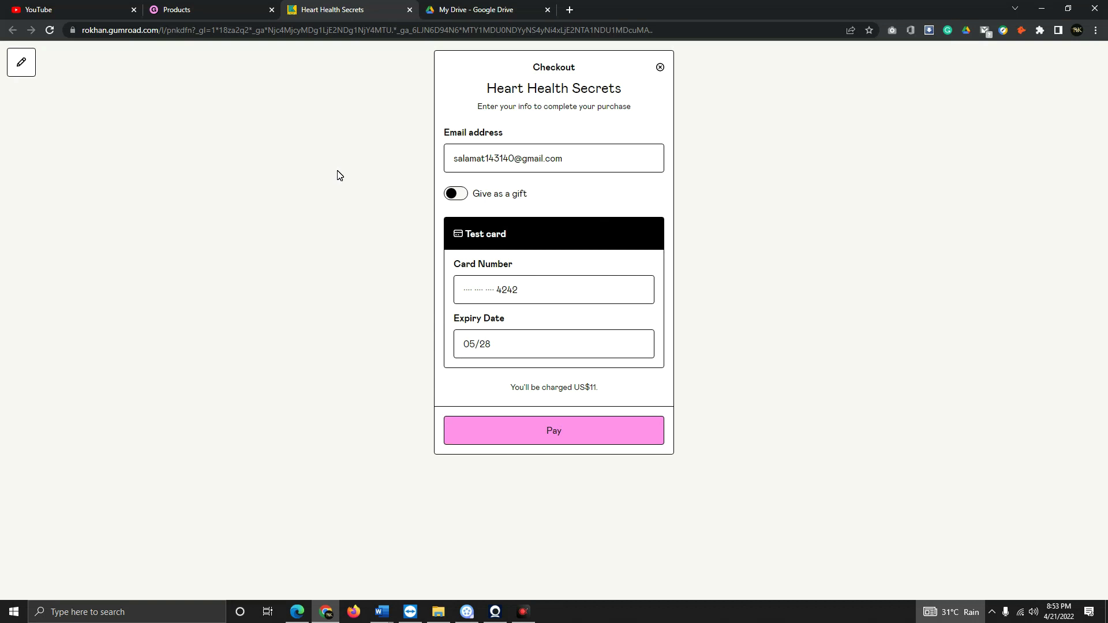
Switch back to the products overview and look through the list of published products.
left_click(207, 14)
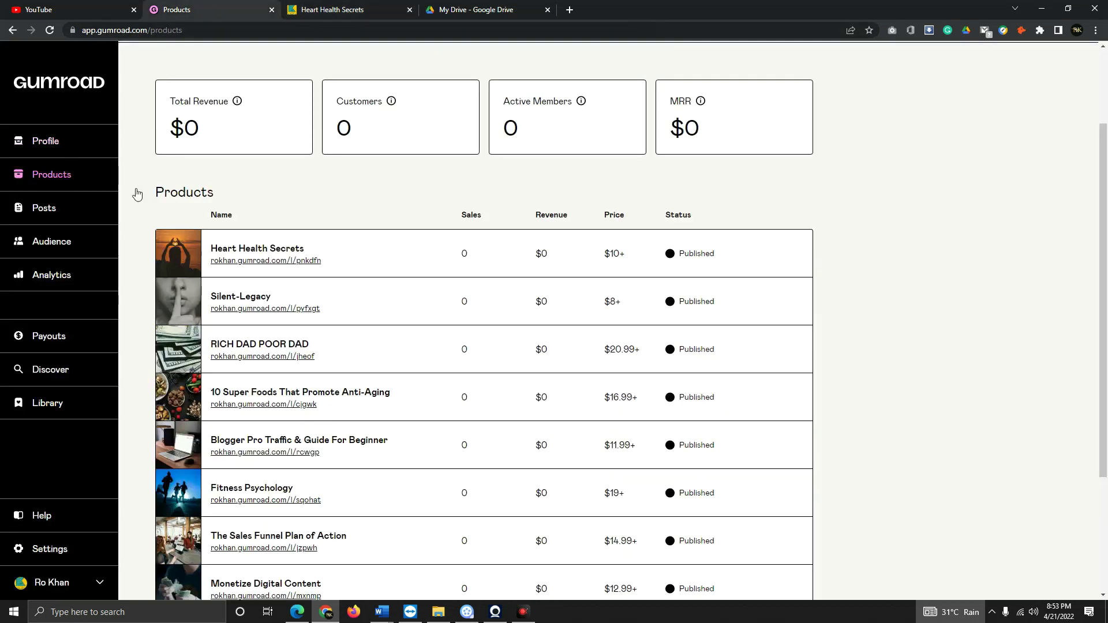
scroll(524, 414, "down", 3)
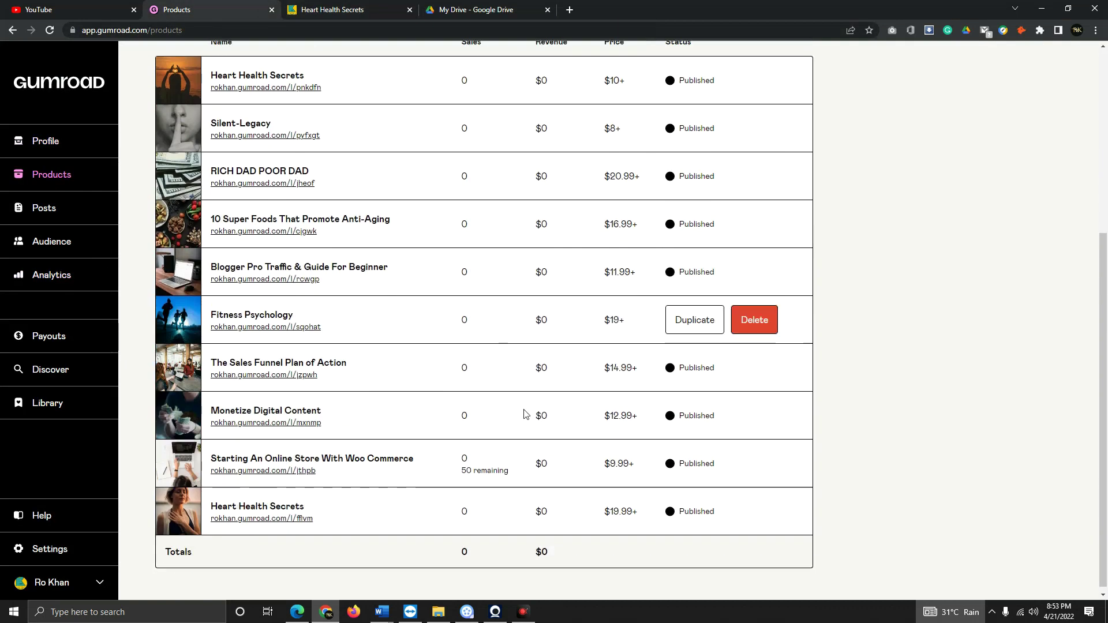
scroll(337, 360, "up", 4)
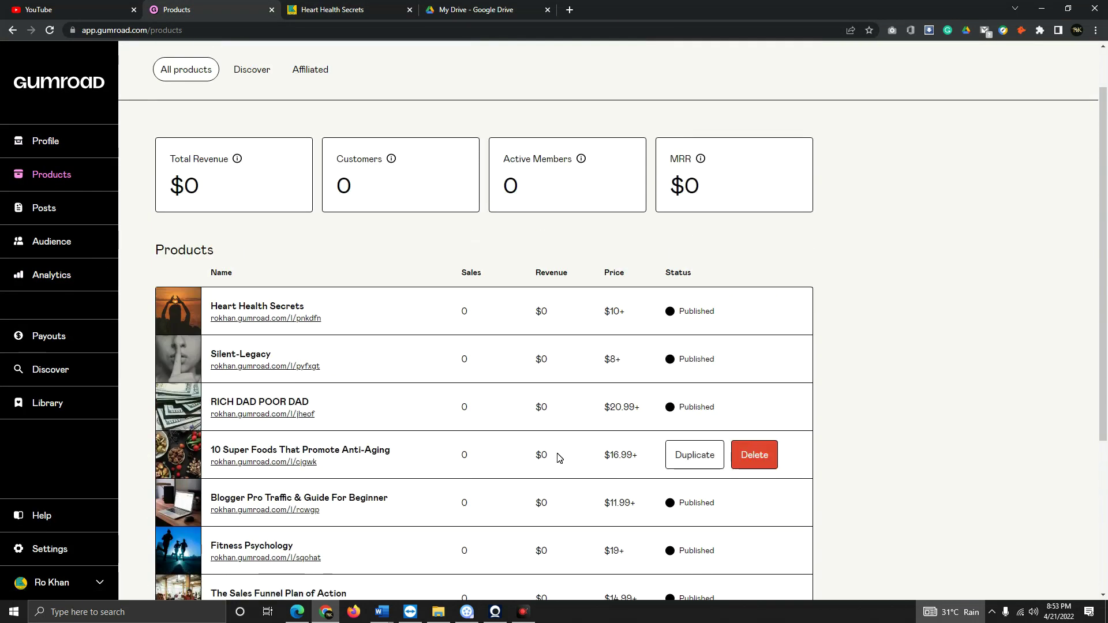